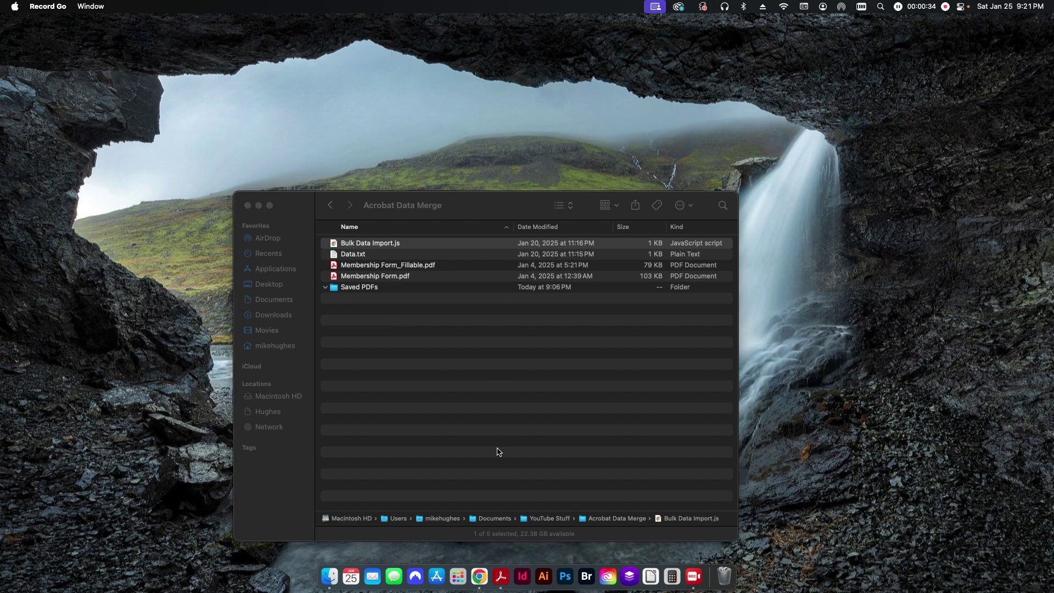
Switch to Acrobat and open Membership Form_Fillable.pdf in the Prepare Form tool
{"action": "left_click", "coordinate": [501, 576]}
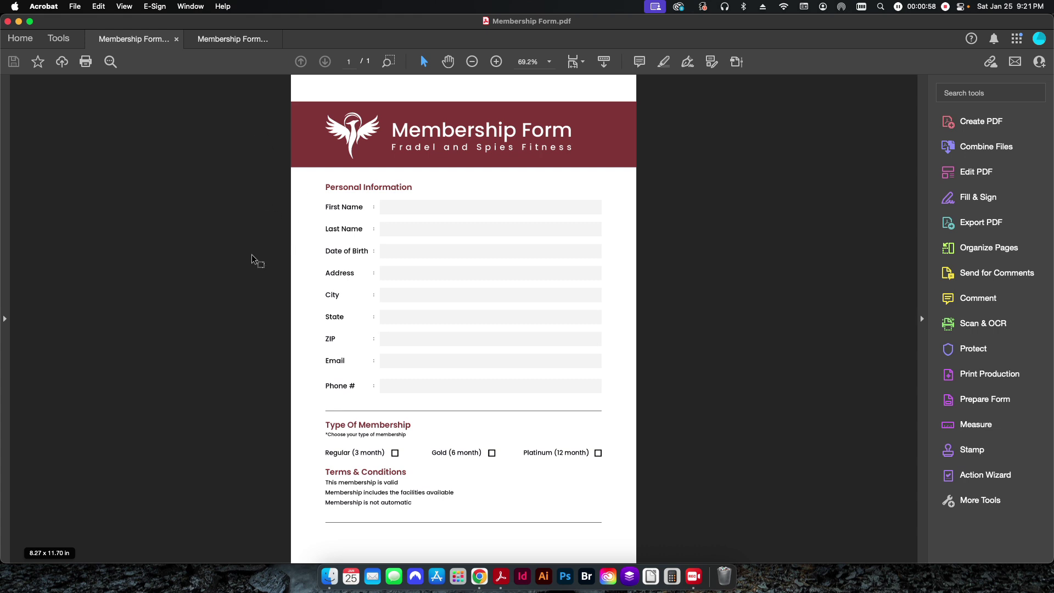
{"action": "left_click", "coordinate": [239, 42]}
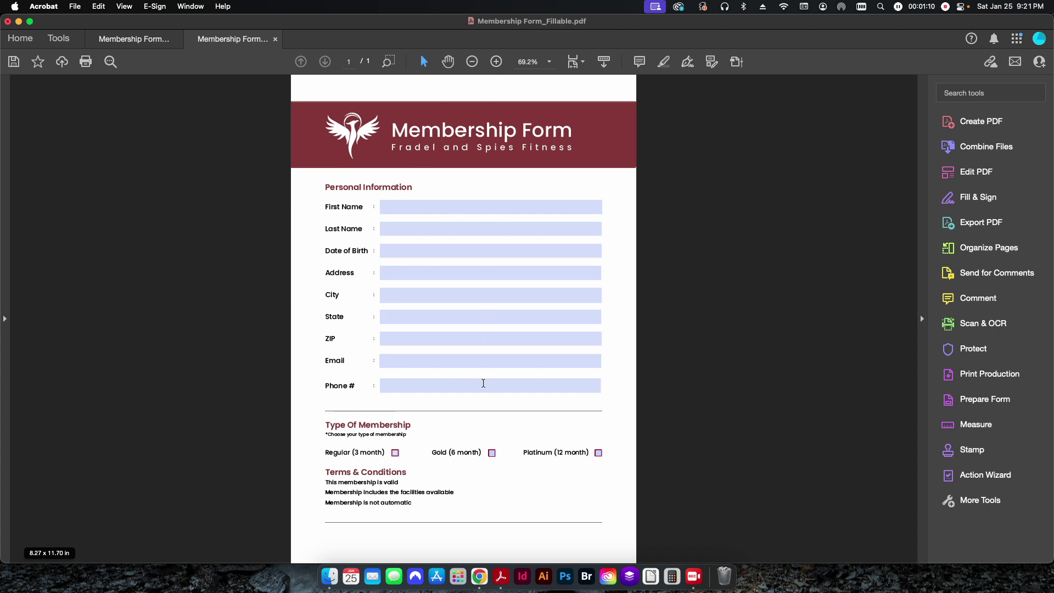
{"action": "left_click", "coordinate": [58, 39]}
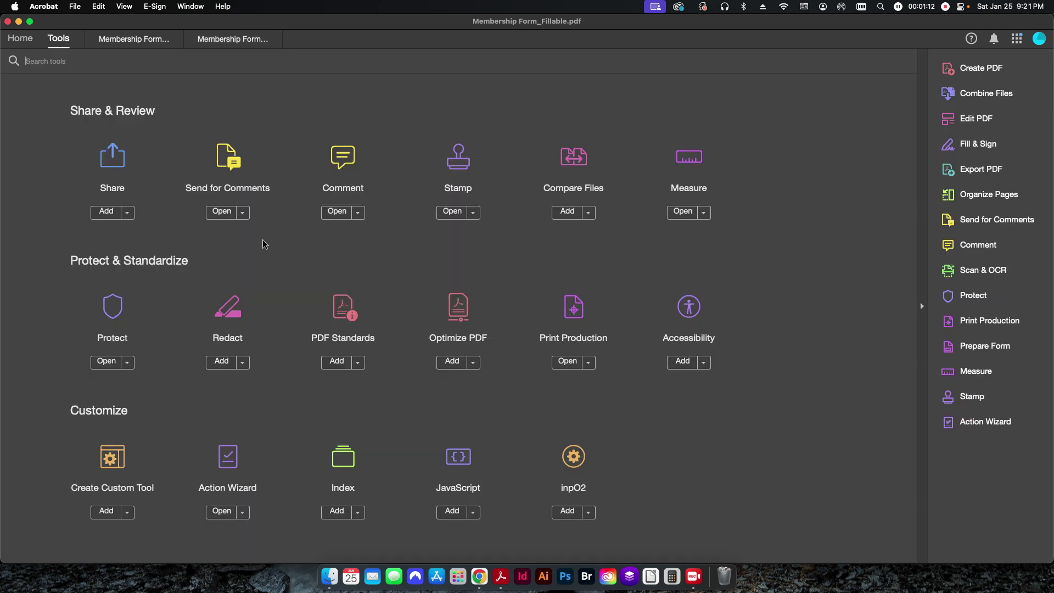
{"action": "scroll", "coordinate": [432, 352], "scroll_direction": "up", "scroll_amount": 7}
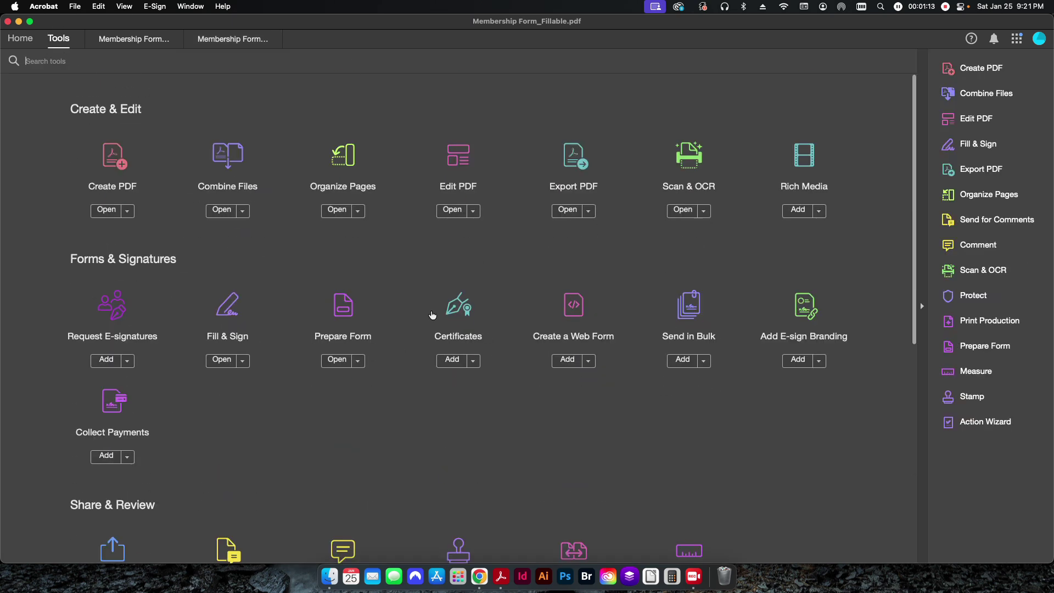
{"action": "left_click", "coordinate": [347, 307]}
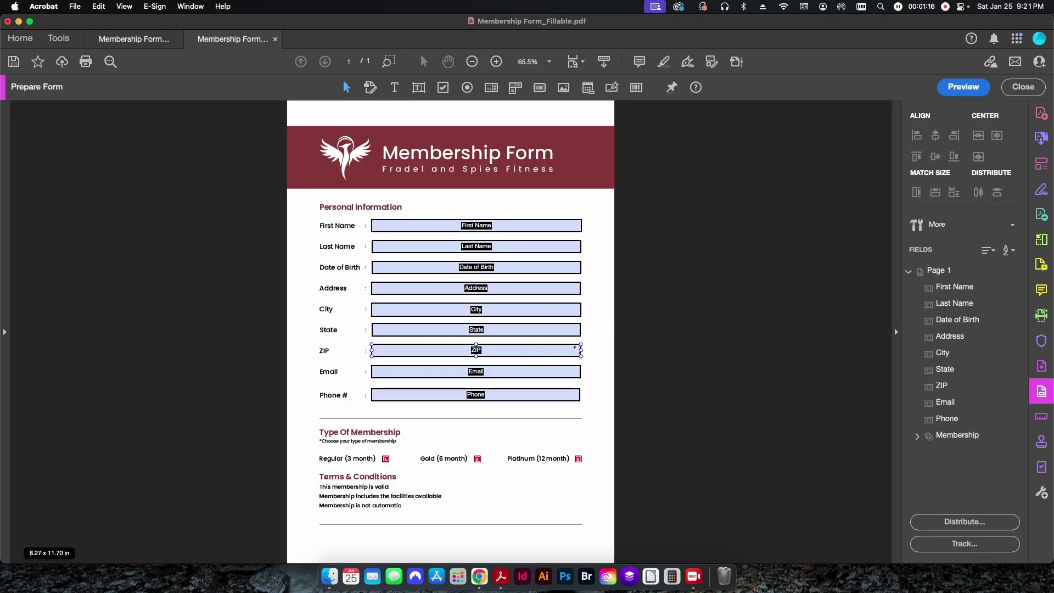
Examine the form's text fields and expand the Membership group in the field list to view its options
{"action": "left_click", "coordinate": [475, 226]}
{"action": "left_click", "coordinate": [432, 464]}
{"action": "left_click", "coordinate": [916, 436]}
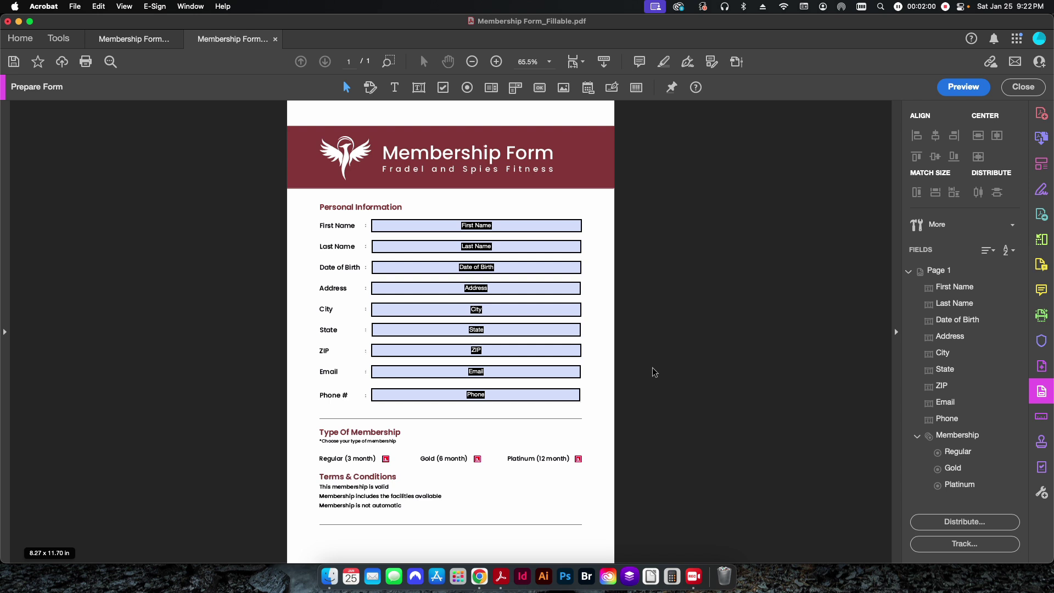
{"action": "left_click", "coordinate": [505, 229]}
{"action": "left_click", "coordinate": [548, 492]}
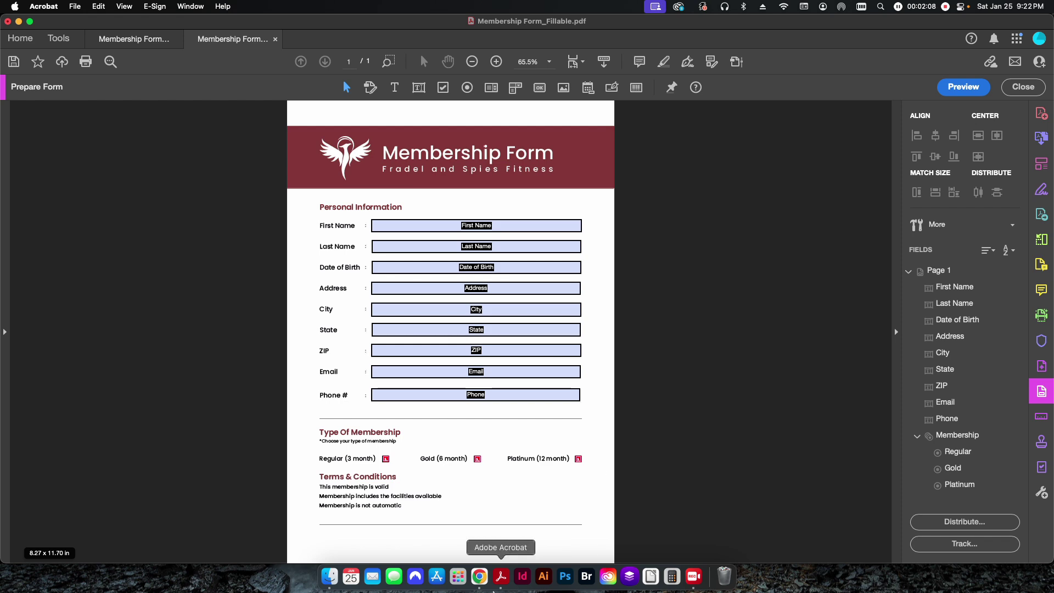
Switch to the Data spreadsheet in Google Sheets and compare its header row with the PDF's field names
{"action": "left_click", "coordinate": [479, 576]}
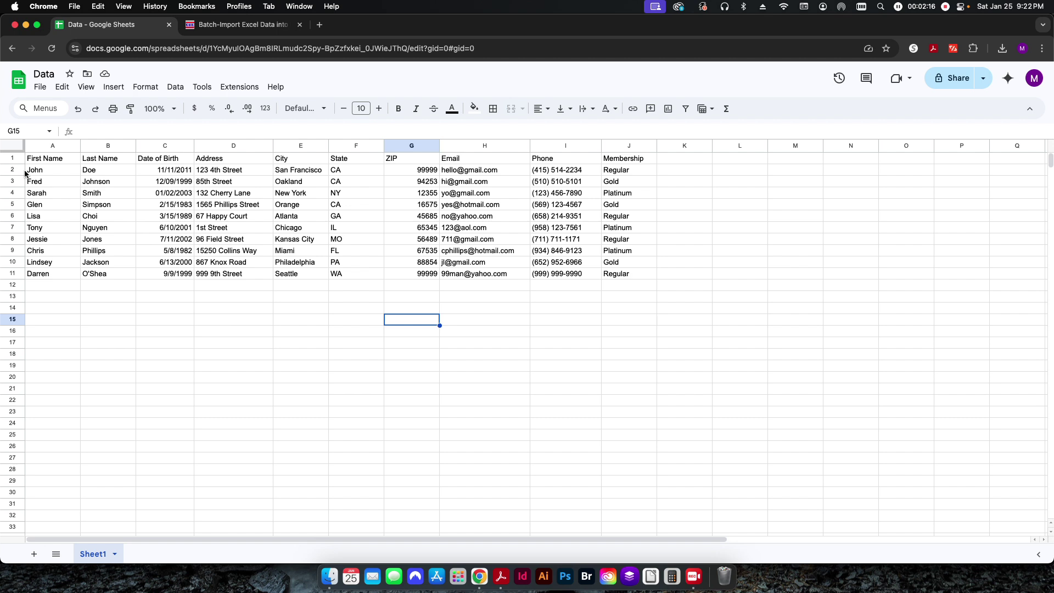
{"action": "left_click", "coordinate": [13, 158]}
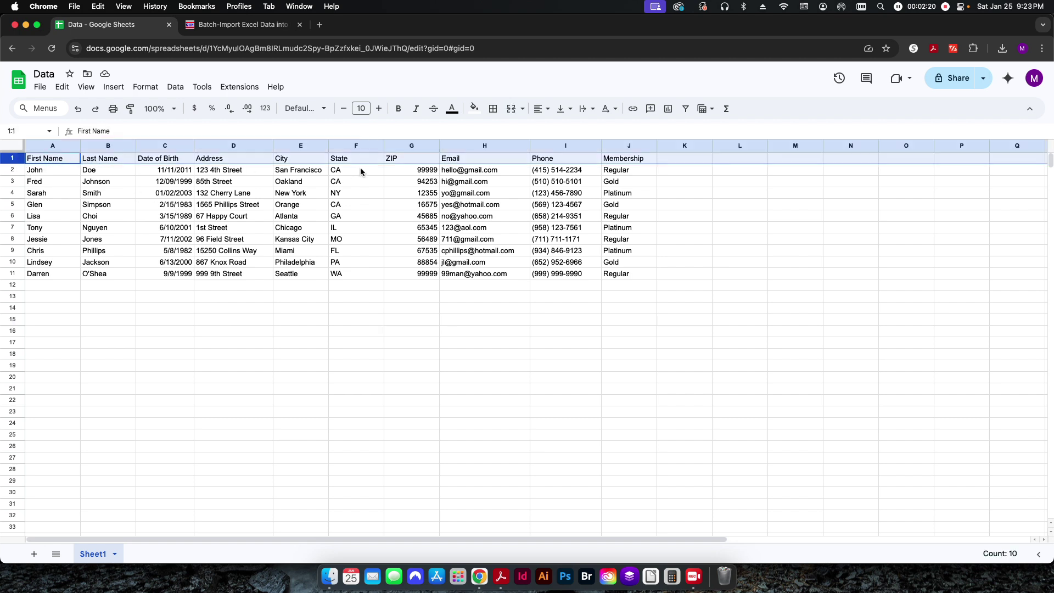
{"action": "left_click", "coordinate": [626, 159]}
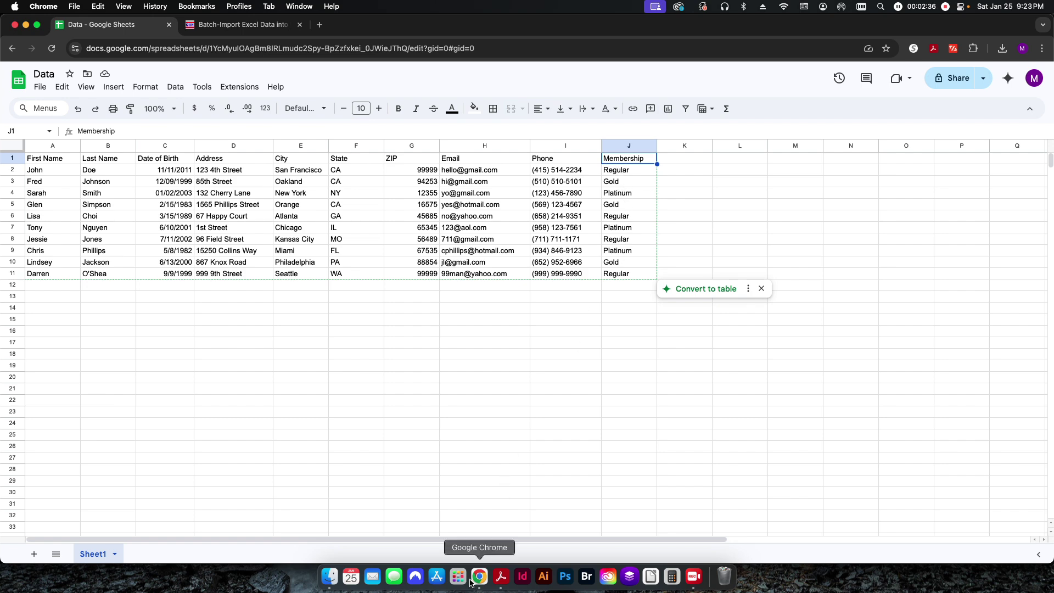
{"action": "left_click", "coordinate": [501, 576]}
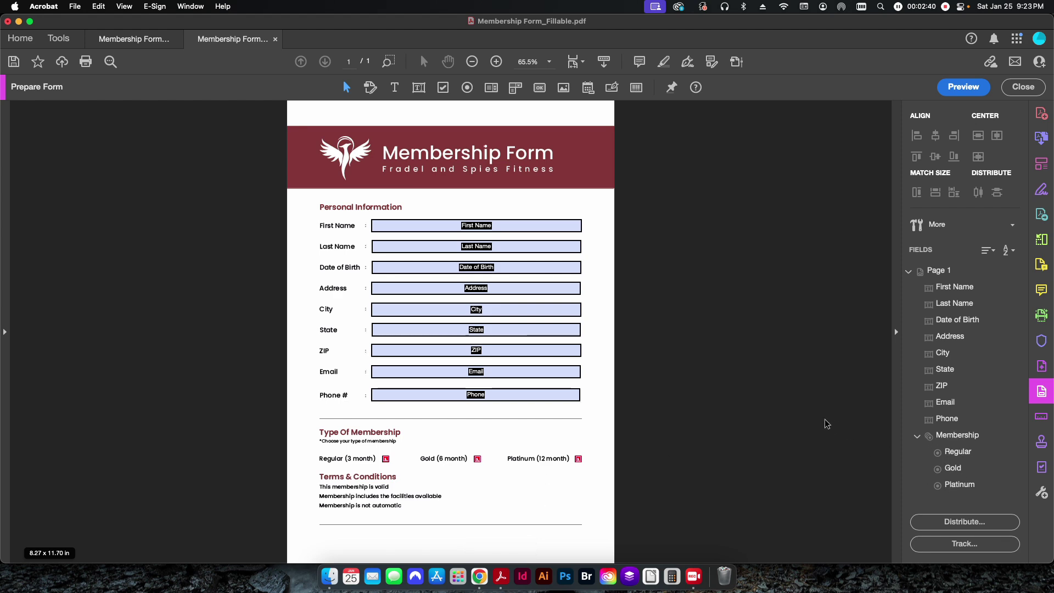
{"action": "left_click", "coordinate": [479, 571]}
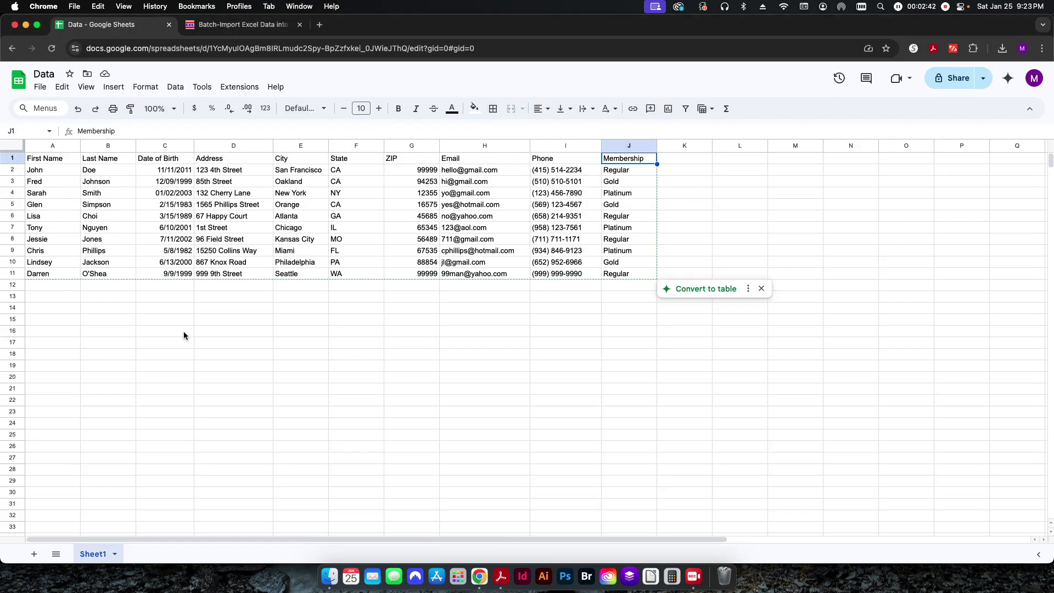
{"action": "left_click", "coordinate": [108, 297]}
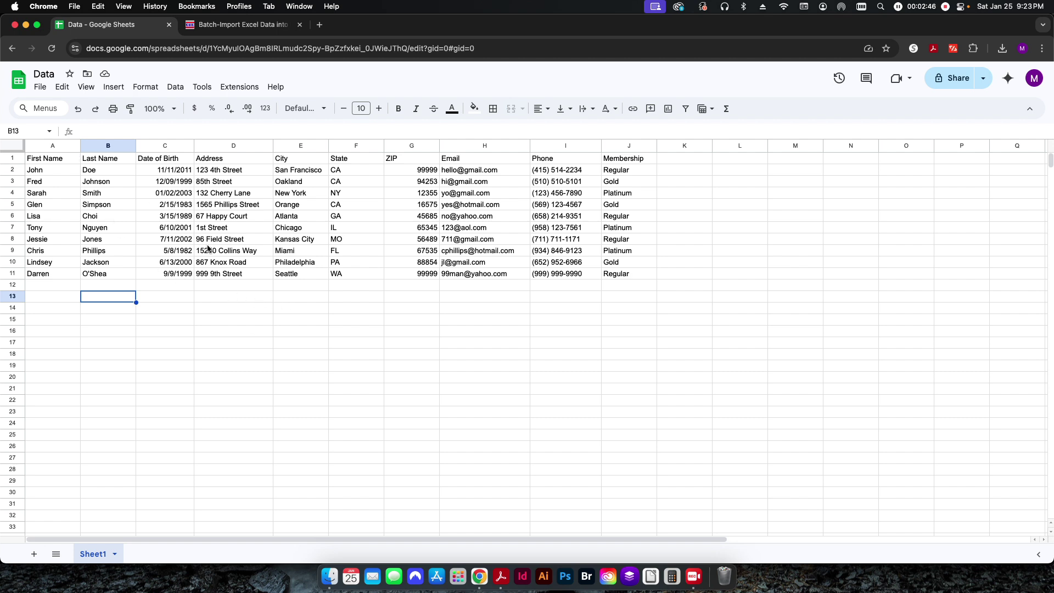
Download the Data spreadsheet as Tab Separated Values (.tsv)
{"action": "left_click", "coordinate": [42, 88]}
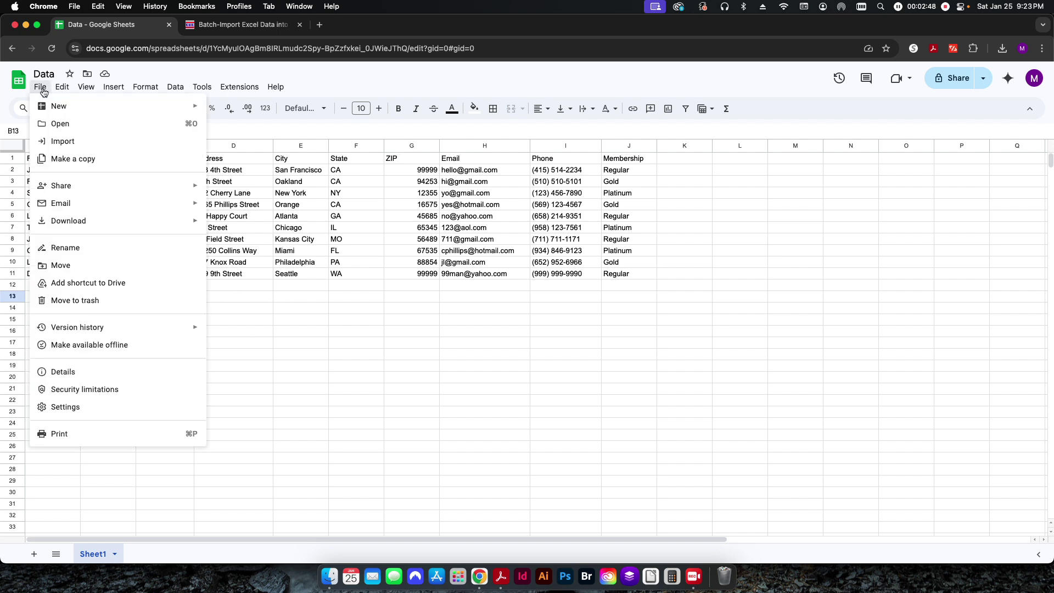
{"action": "mouse_move", "coordinate": [88, 220]}
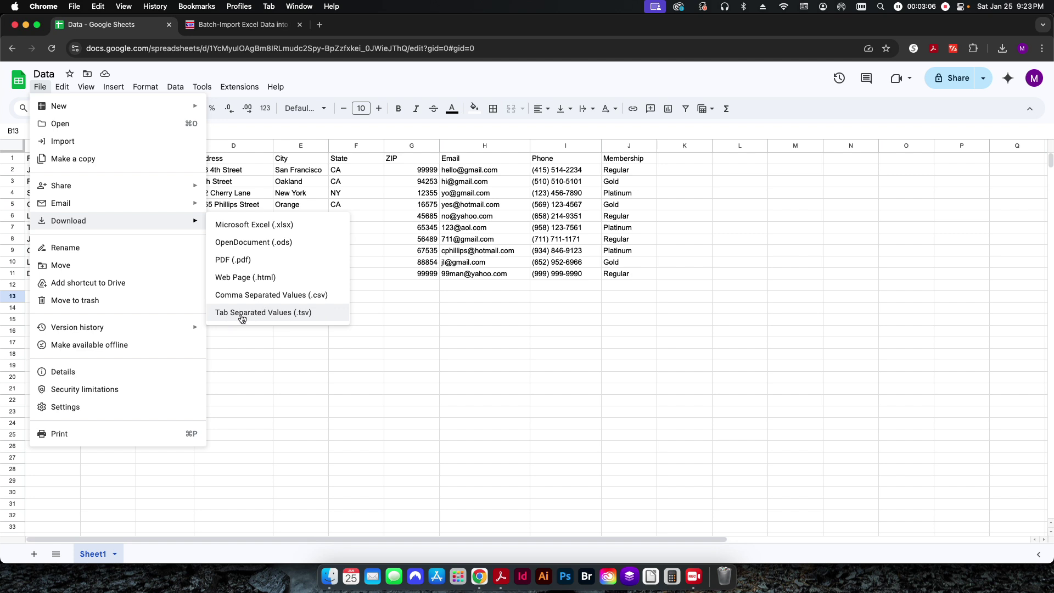
{"action": "left_click", "coordinate": [317, 315]}
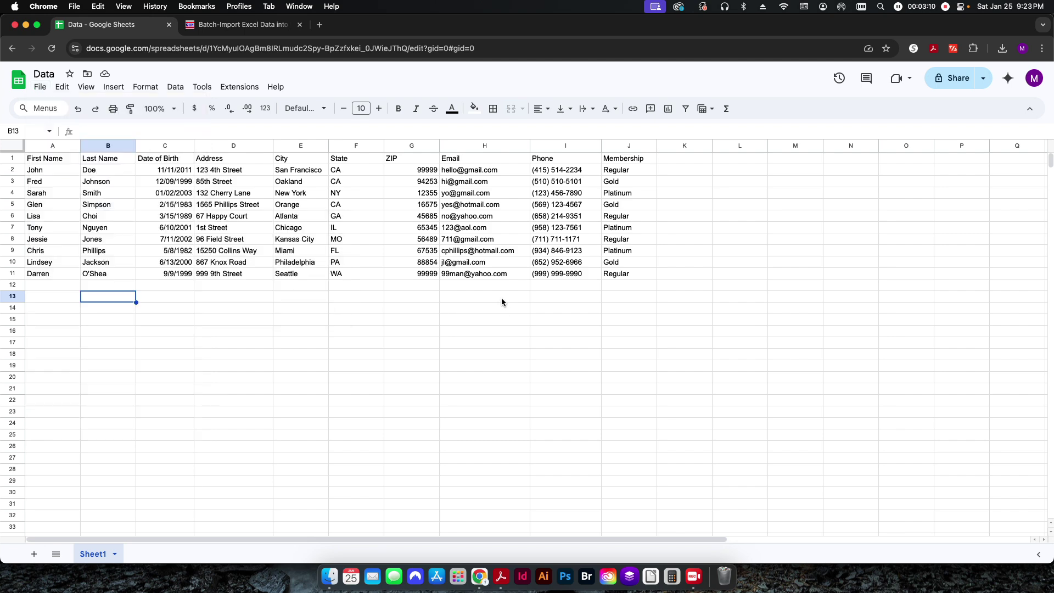
Go to the desktop and rename the downloaded TSV file as Data.txt, accepting the .txt extension
{"action": "key", "text": "super+Tab"}
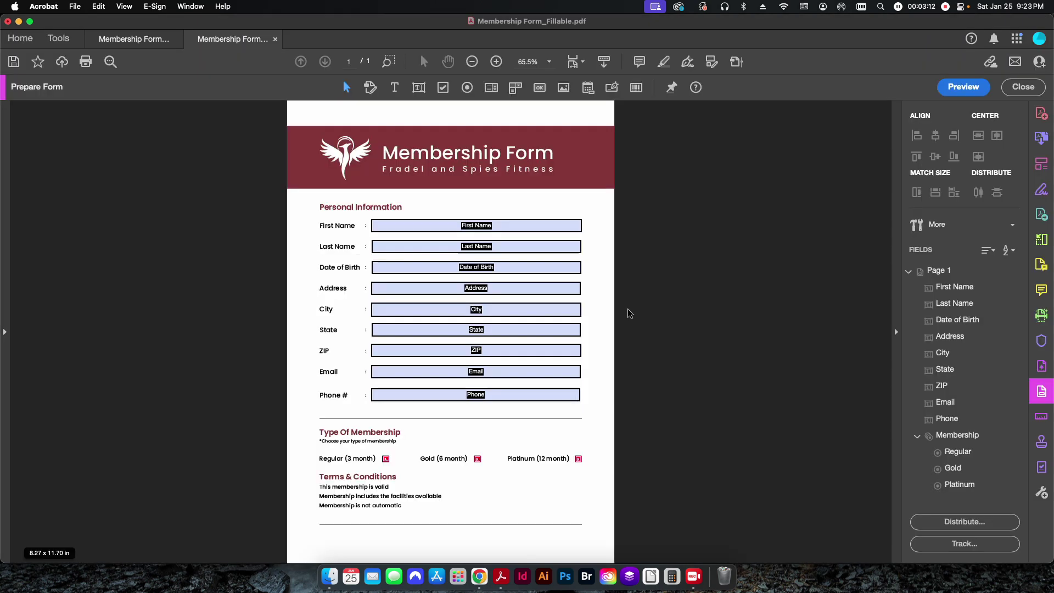
{"action": "key", "text": "super+h"}
{"action": "left_click", "coordinate": [1007, 55]}
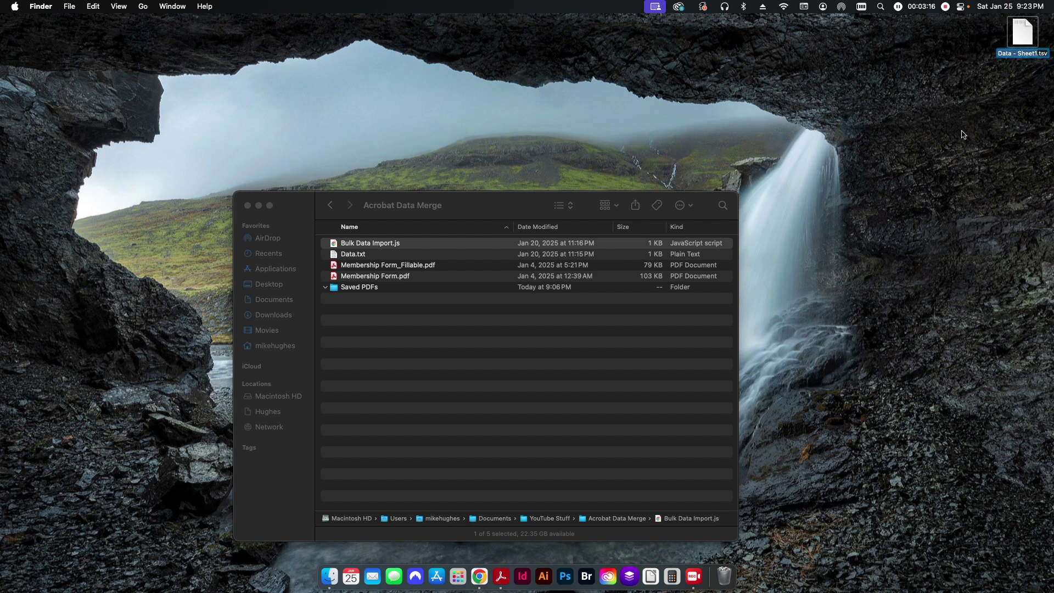
{"action": "key", "text": "Return"}
{"action": "type", "text": "Data.txt"}
{"action": "key", "text": "Delete"}
{"action": "key", "text": "Delete"}
{"action": "key", "text": "Delete"}
{"action": "key", "text": "Delete"}
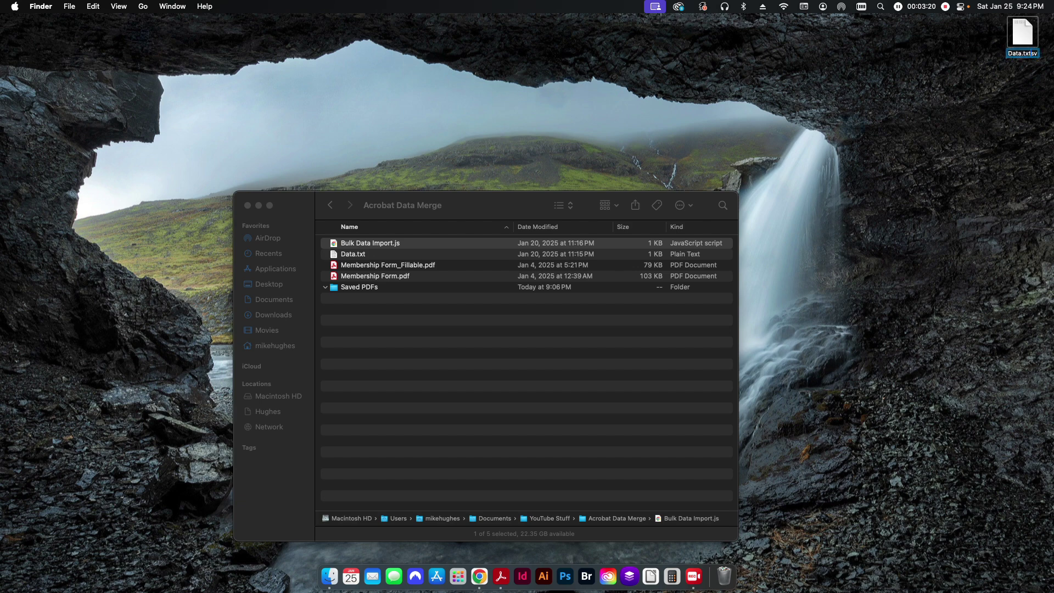
{"action": "key", "text": "Return"}
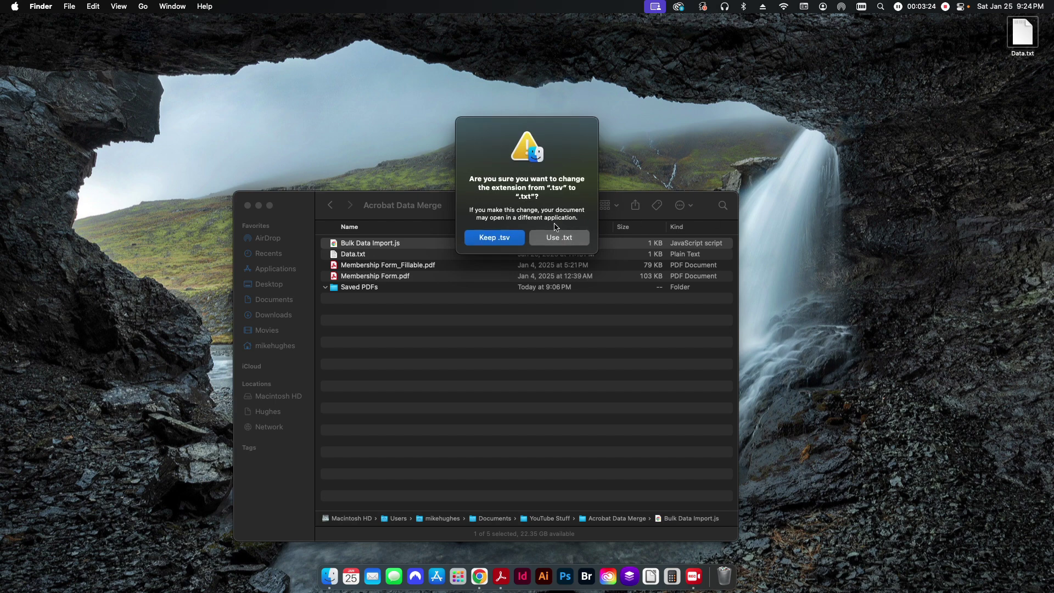
{"action": "left_click", "coordinate": [577, 240]}
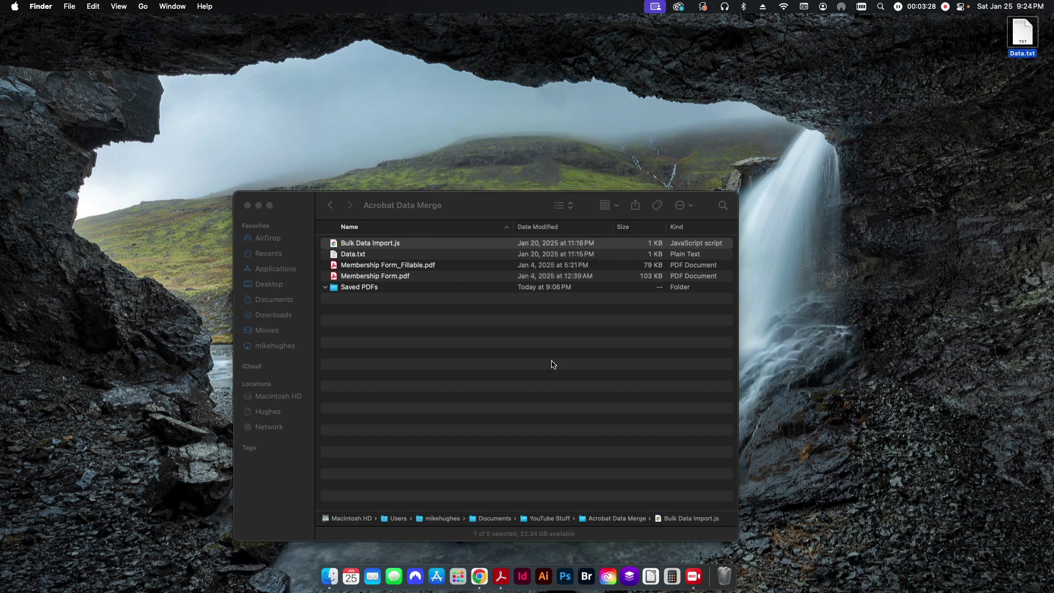
Bring the Acrobat Data Merge folder to the front and look over its files
{"action": "left_click", "coordinate": [940, 120]}
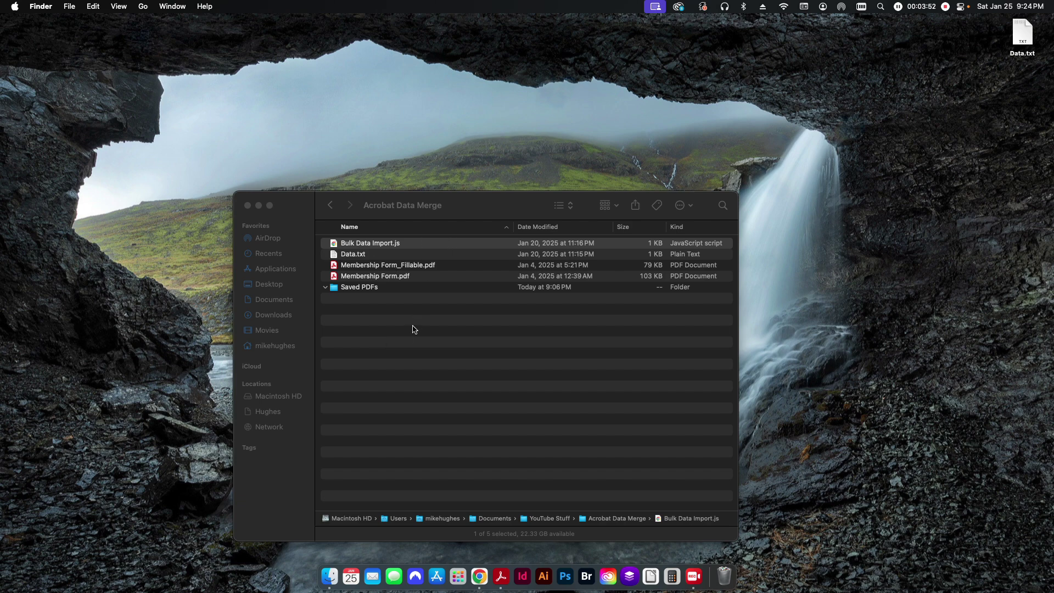
{"action": "left_click", "coordinate": [407, 332]}
{"action": "left_click", "coordinate": [414, 352]}
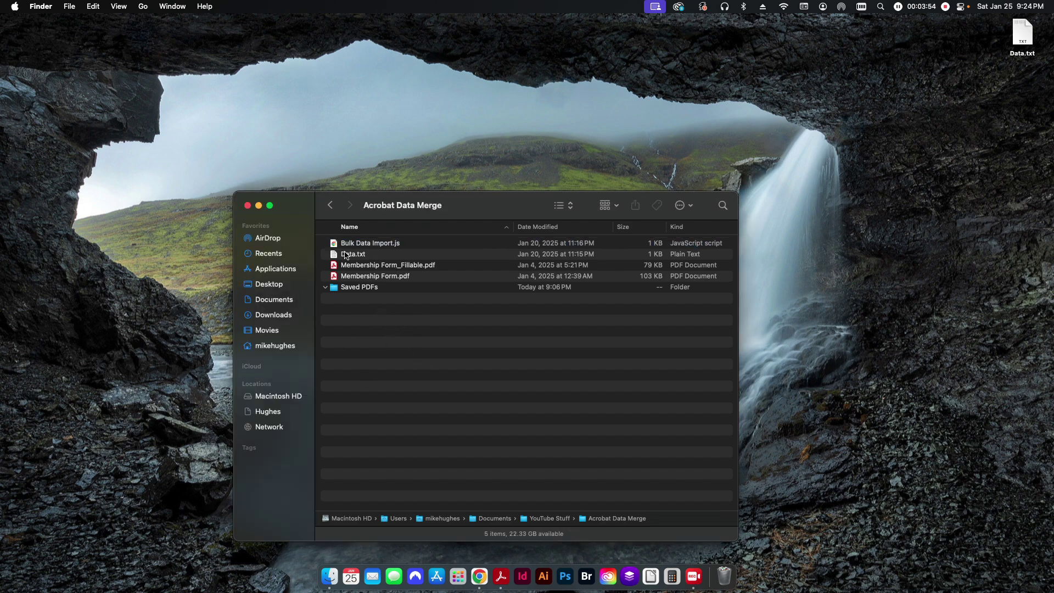
Return to Acrobat and start a form data import, showing All Files and choosing Data.txt from the Acrobat Data Merge folder
{"action": "left_click", "coordinate": [500, 575]}
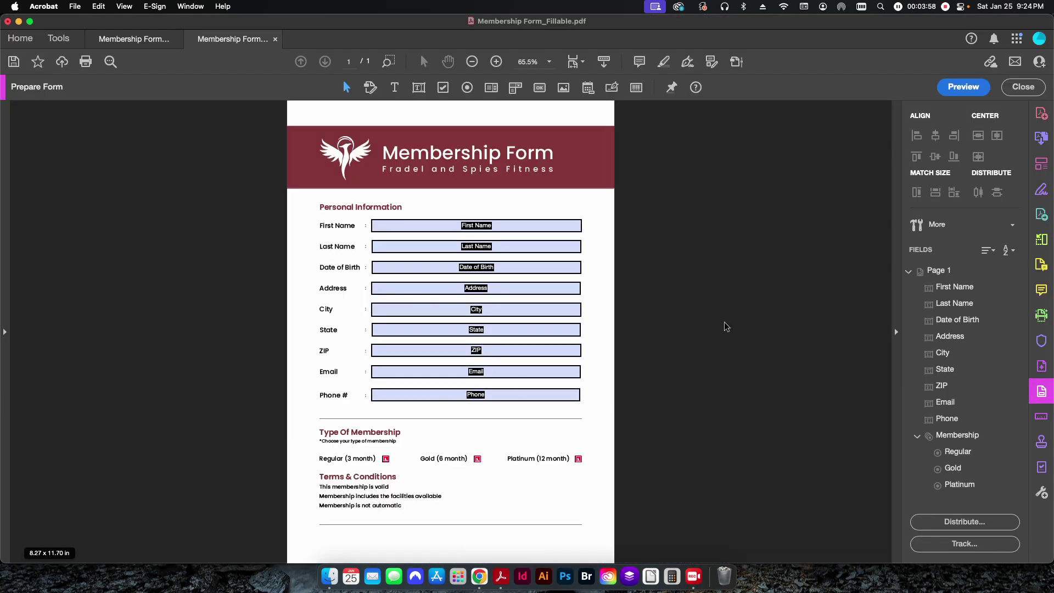
{"action": "left_click", "coordinate": [1043, 391]}
{"action": "left_click", "coordinate": [944, 230]}
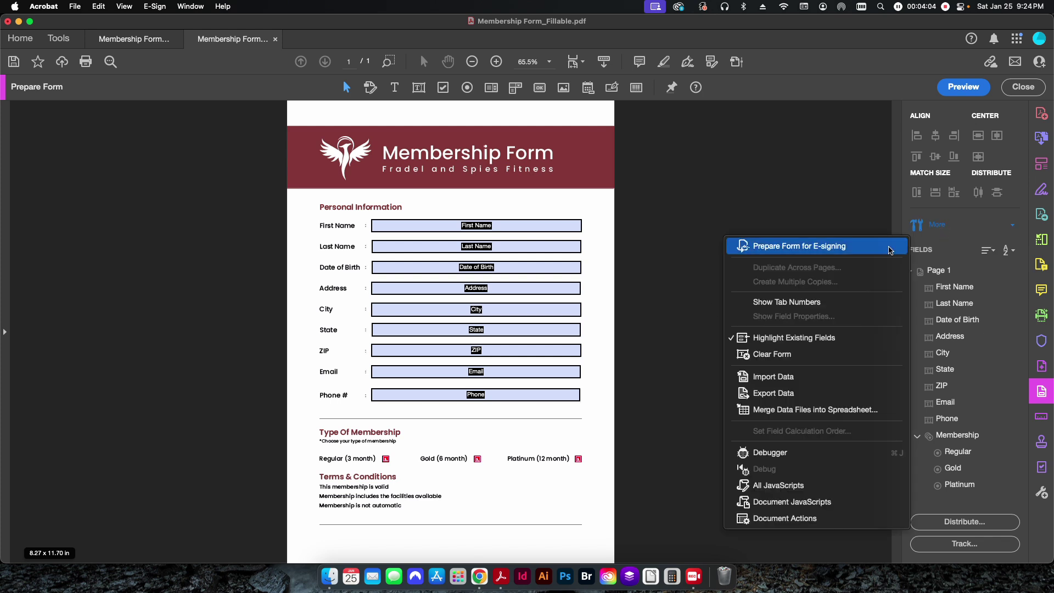
{"action": "left_click", "coordinate": [713, 396]}
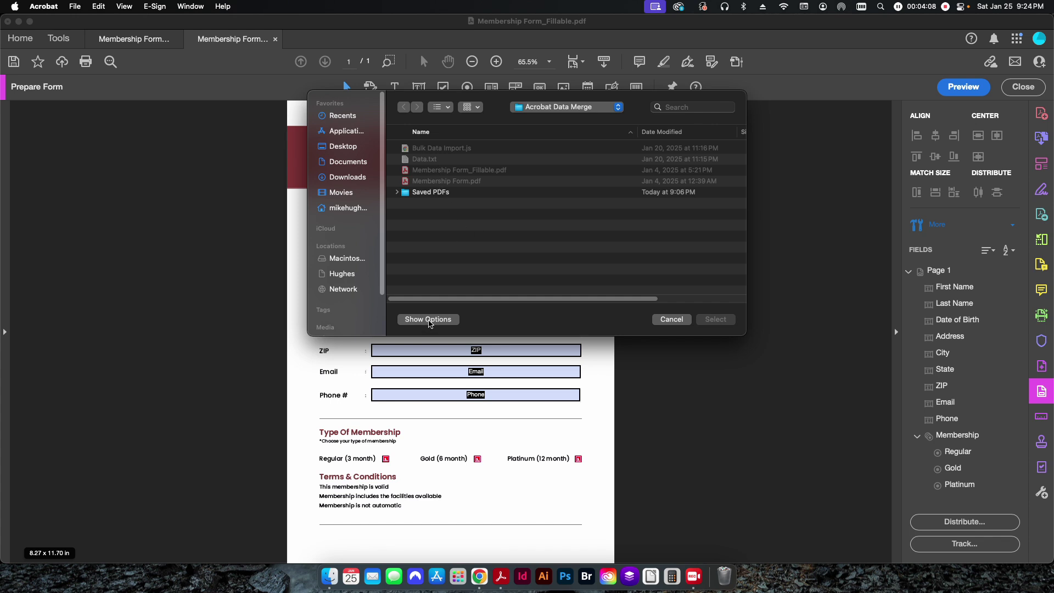
{"action": "left_click", "coordinate": [430, 319]}
{"action": "left_click", "coordinate": [563, 294]}
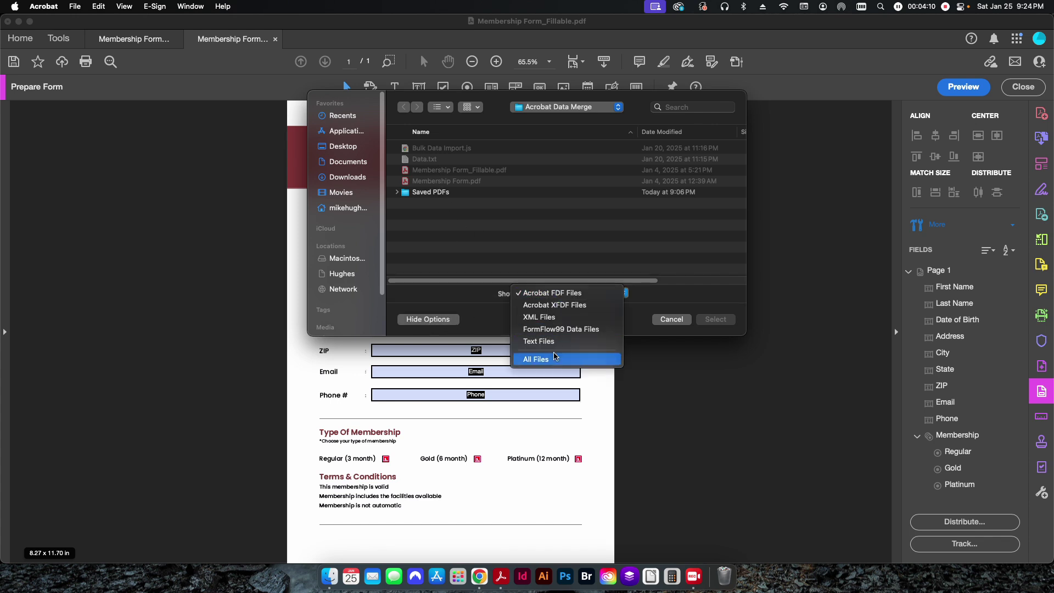
{"action": "left_click", "coordinate": [556, 357]}
{"action": "left_click", "coordinate": [425, 160]}
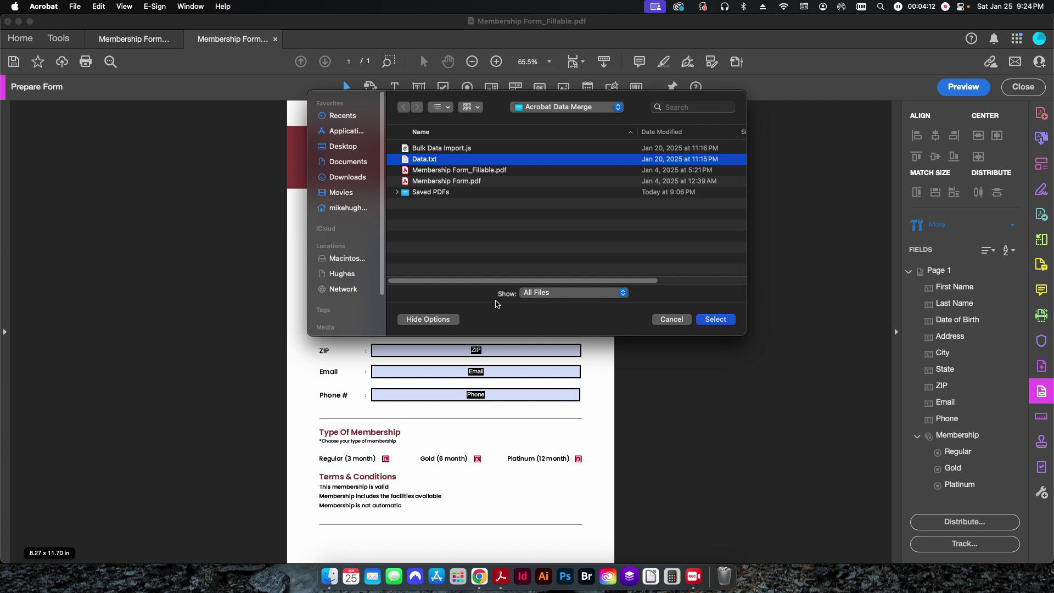
{"action": "left_click", "coordinate": [711, 322]}
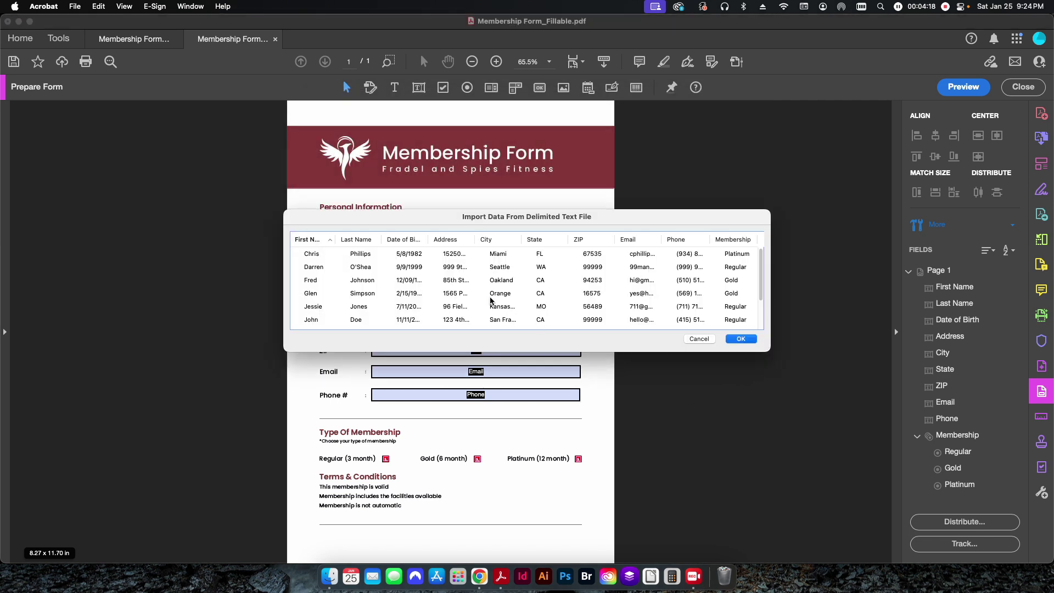
Import the Philadelphia record with Gold membership into the form fields
{"action": "scroll", "coordinate": [468, 297], "scroll_direction": "down", "scroll_amount": 3}
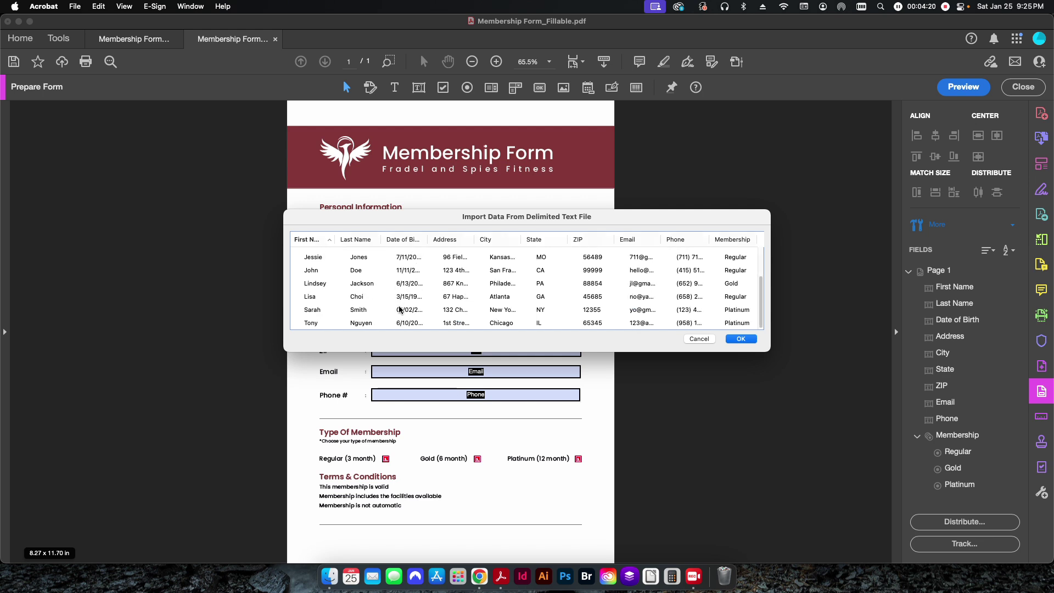
{"action": "left_click", "coordinate": [352, 283]}
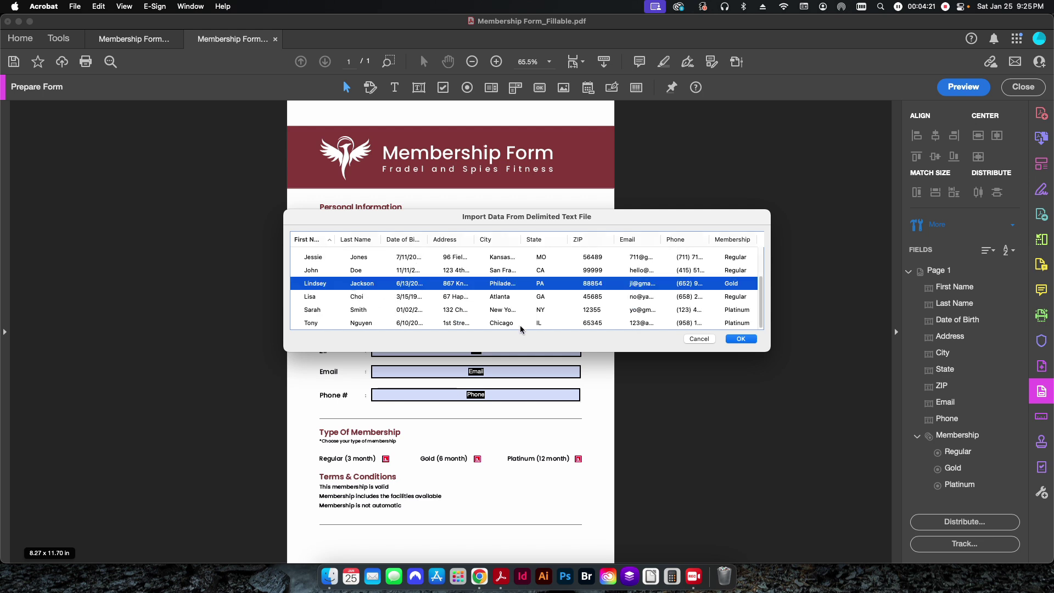
{"action": "left_click", "coordinate": [740, 339]}
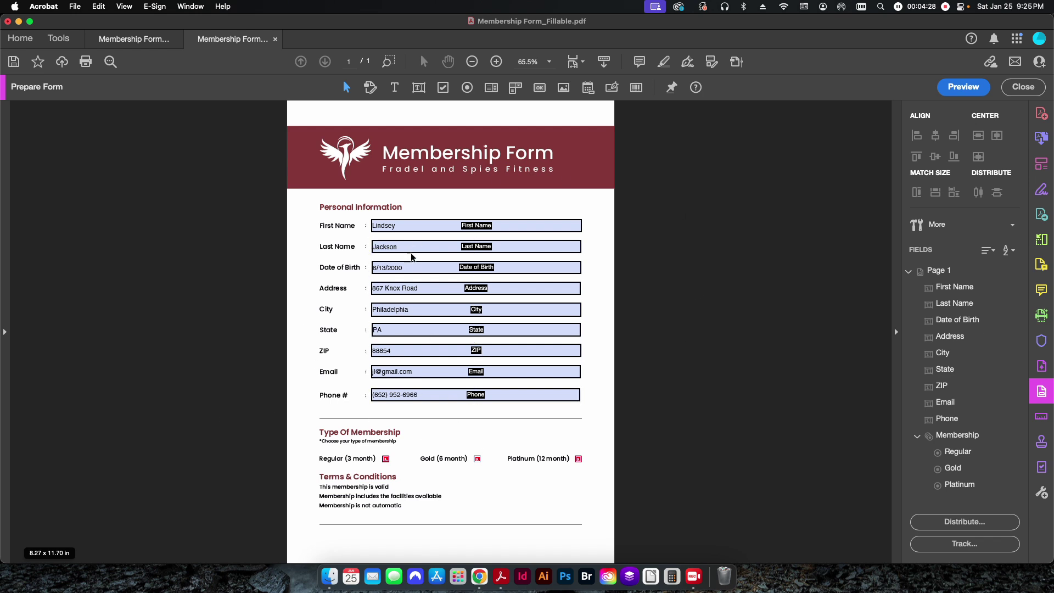
Preview the filled membership form to check the imported data, and return to form editing
{"action": "left_click", "coordinate": [434, 400]}
{"action": "left_click", "coordinate": [431, 438]}
{"action": "left_click", "coordinate": [966, 87]}
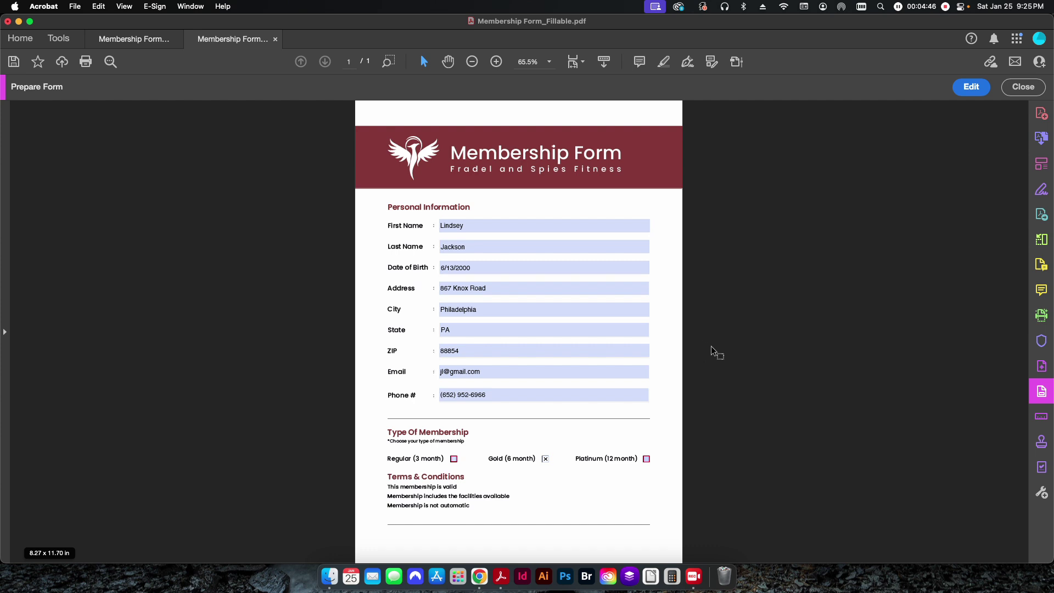
{"action": "left_click", "coordinate": [971, 87]}
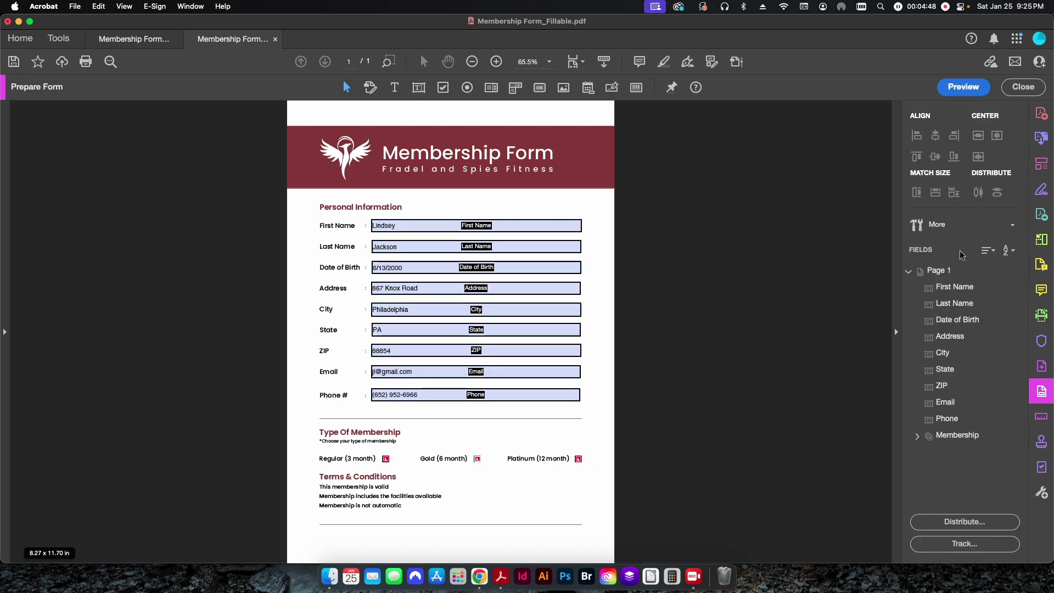
Import the Seattle record with Regular membership from Data.txt into the form fields, showing All Files to pick the file
{"action": "left_click", "coordinate": [937, 224]}
{"action": "left_click", "coordinate": [818, 377]}
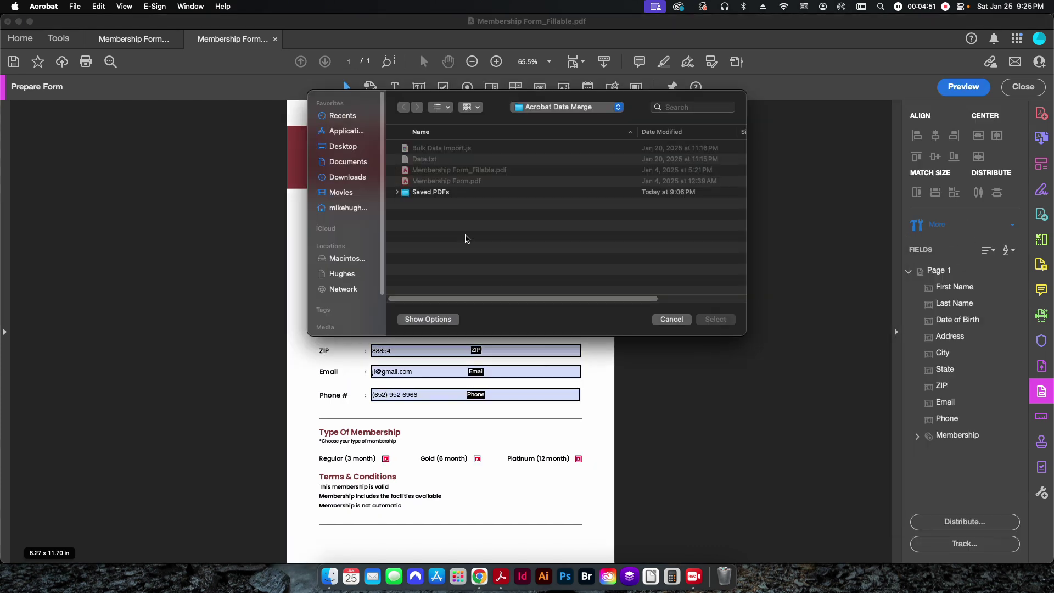
{"action": "left_click", "coordinate": [431, 321]}
{"action": "left_click", "coordinate": [528, 294]}
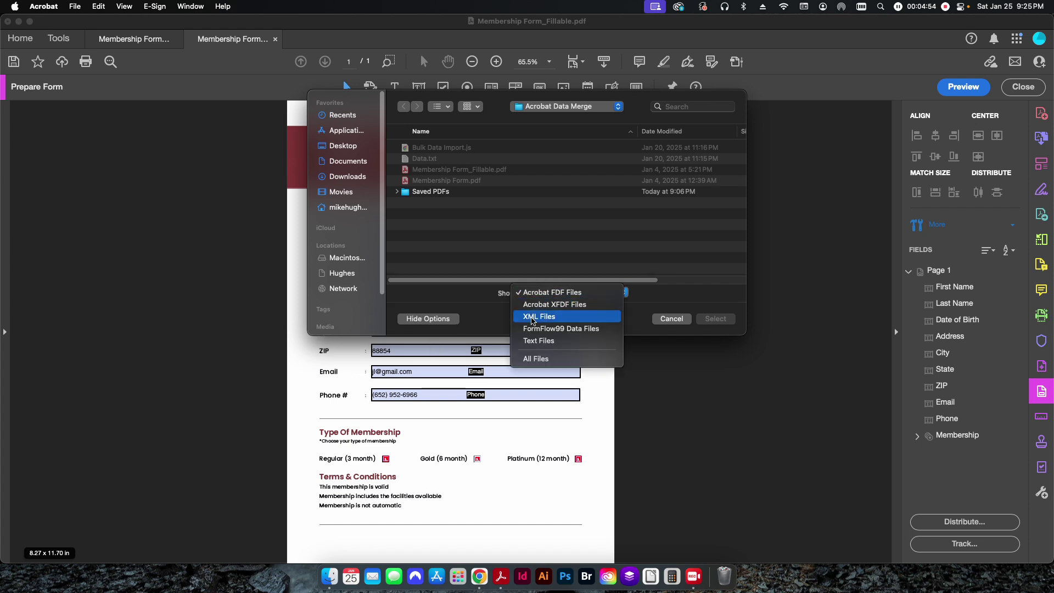
{"action": "left_click", "coordinate": [532, 359]}
{"action": "double_click", "coordinate": [428, 159]}
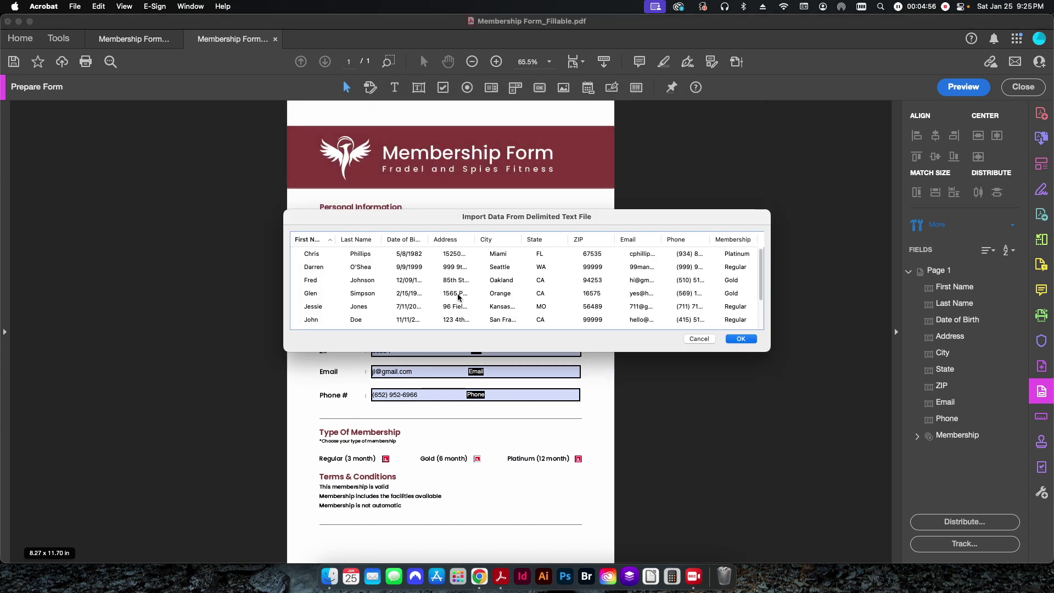
{"action": "left_click", "coordinate": [356, 267]}
{"action": "left_click", "coordinate": [741, 338]}
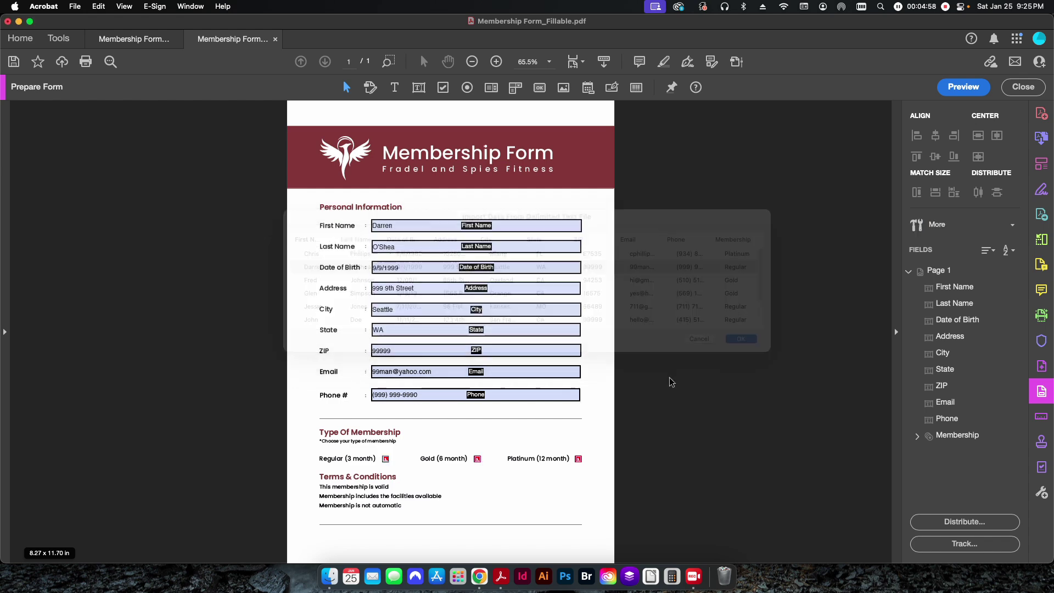
{"action": "left_click", "coordinate": [675, 290]}
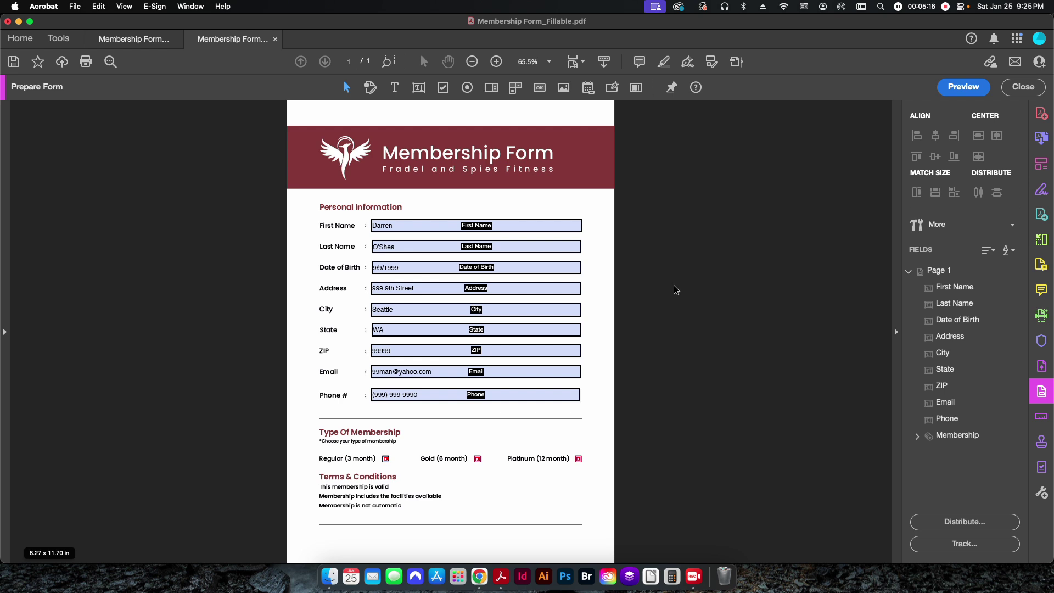
Clear all data from the membership form and close form editing
{"action": "left_click", "coordinate": [944, 227]}
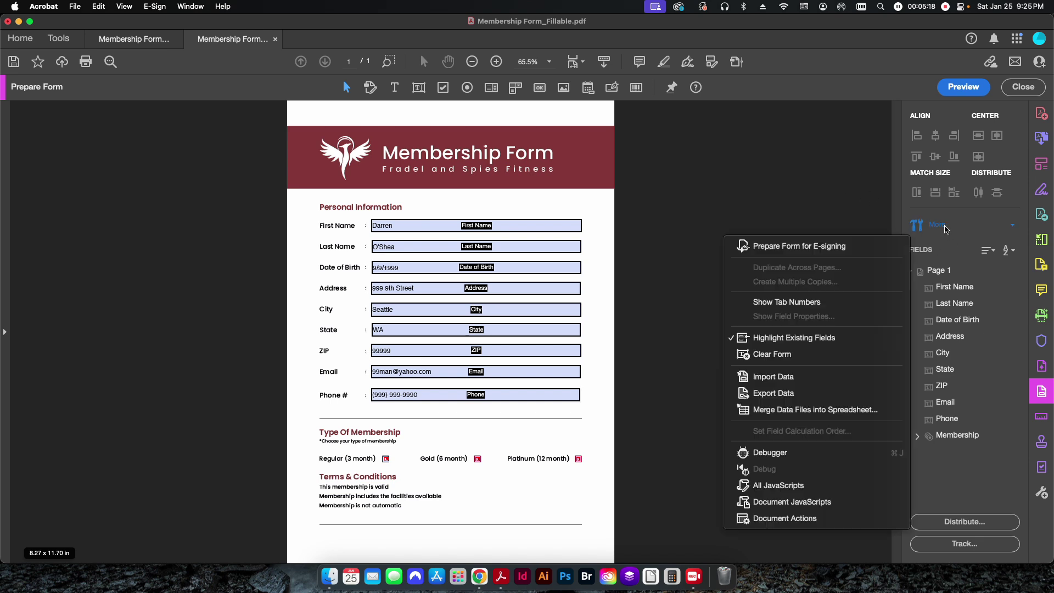
{"action": "left_click", "coordinate": [779, 355]}
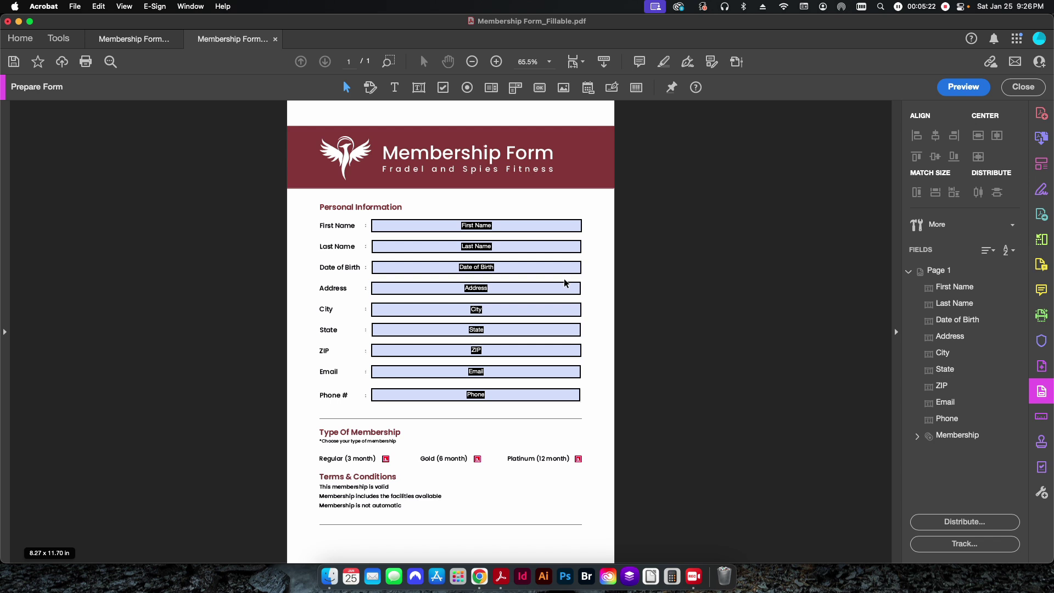
{"action": "left_click", "coordinate": [1013, 89]}
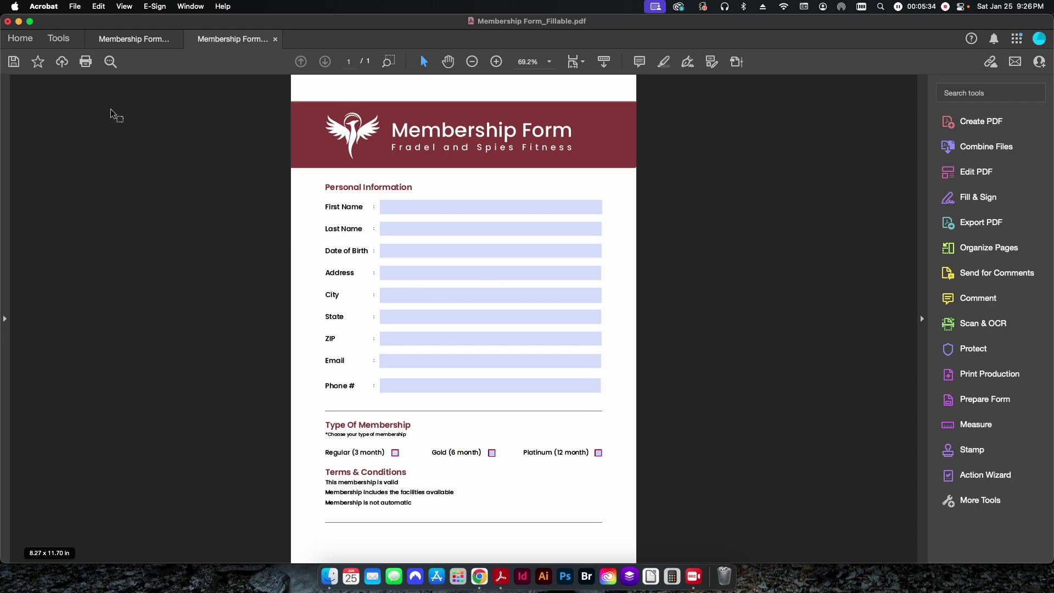
Open the Action Wizard tool and start creating a new action
{"action": "left_click", "coordinate": [59, 38]}
{"action": "scroll", "coordinate": [280, 341], "scroll_direction": "down", "scroll_amount": 8}
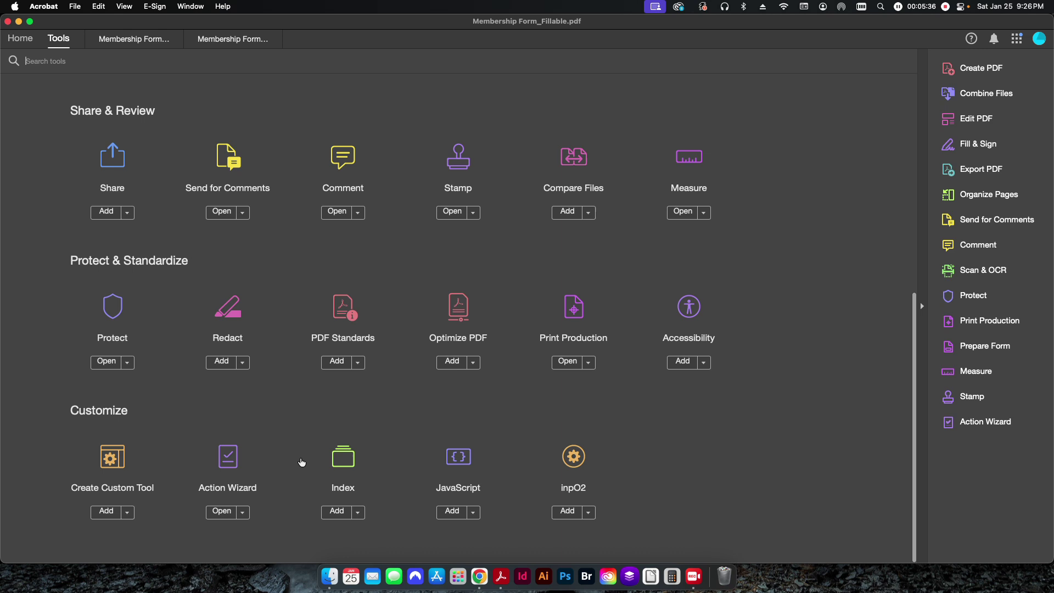
{"action": "left_click", "coordinate": [228, 458]}
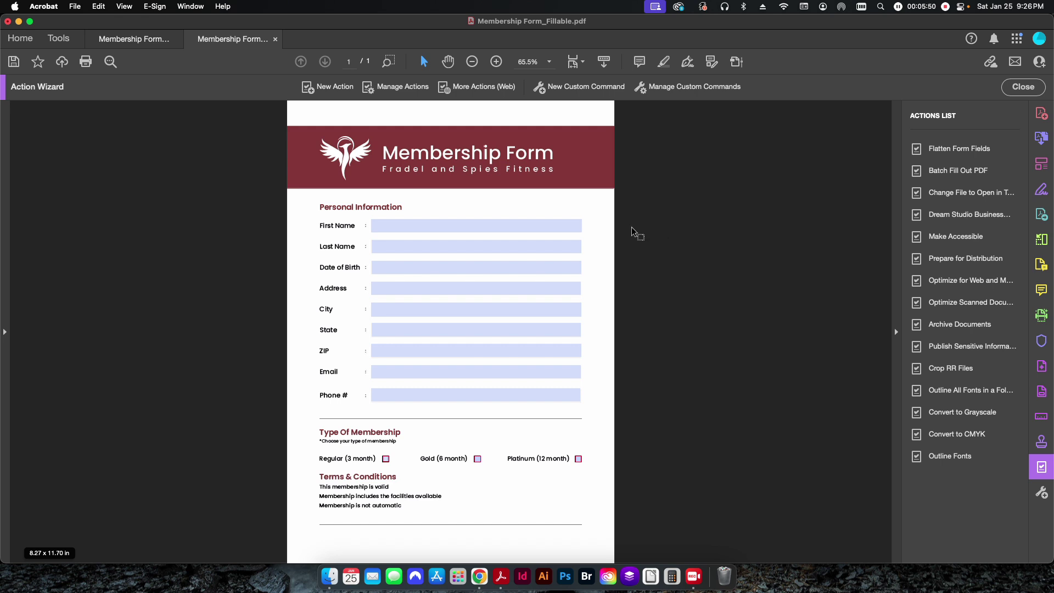
{"action": "left_click", "coordinate": [324, 89]}
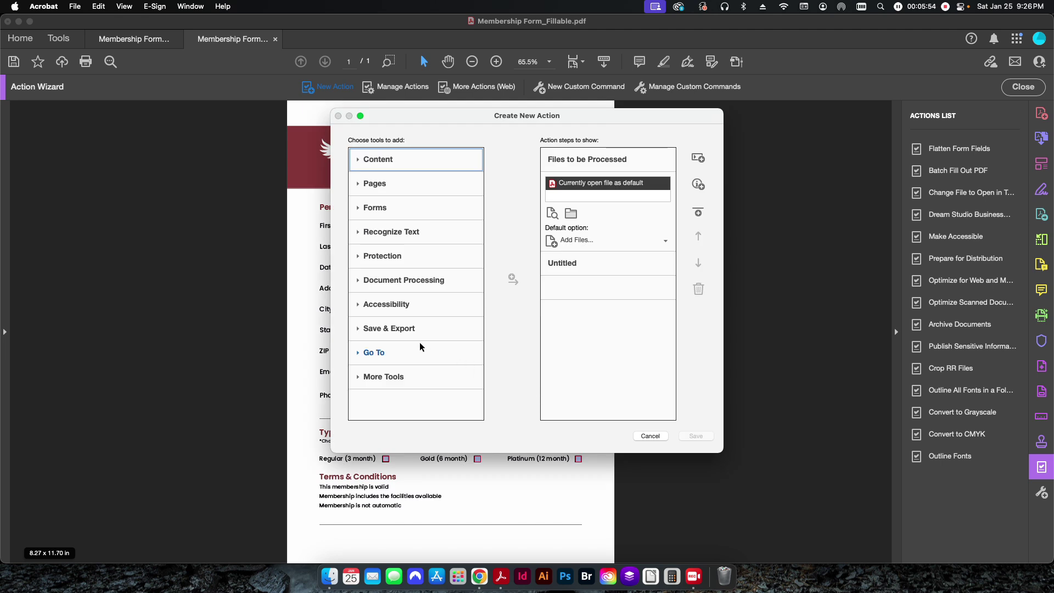
Add an Execute JavaScript step to the action, turn off Prompt User, and open the step's script for editing
{"action": "left_click", "coordinate": [388, 375]}
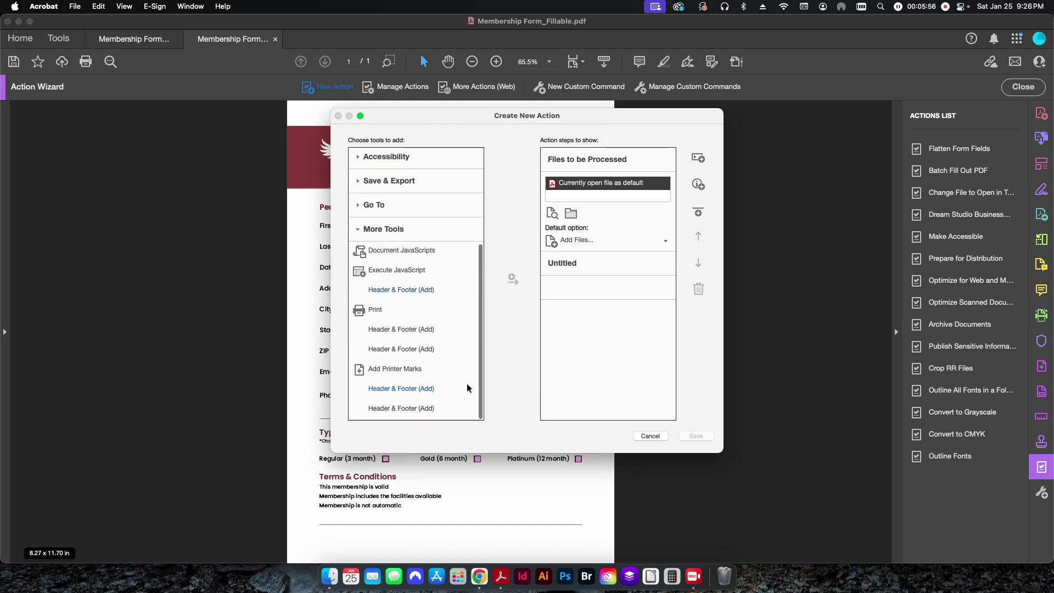
{"action": "left_click", "coordinate": [396, 270]}
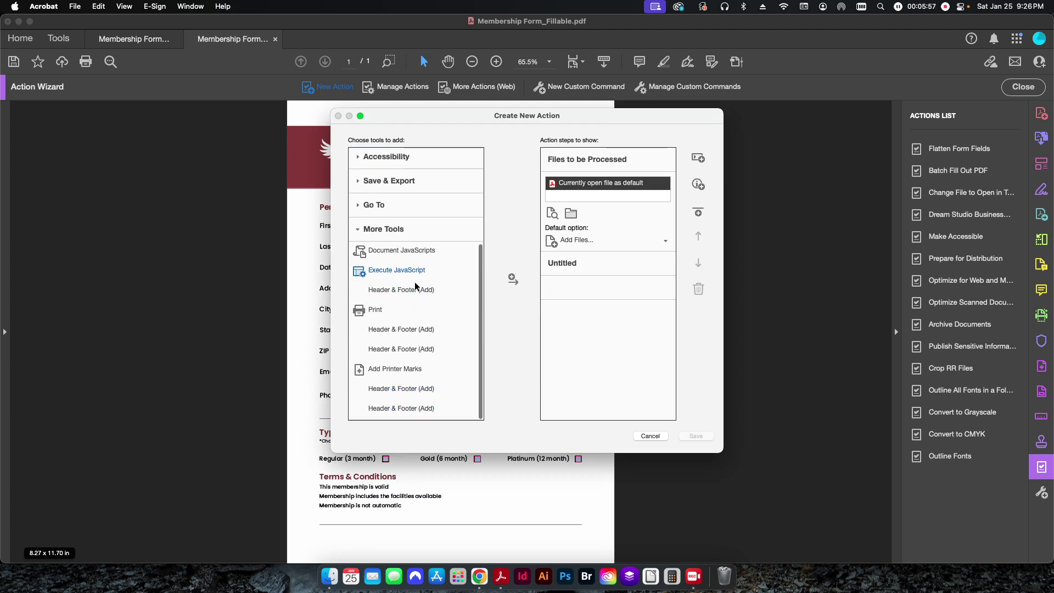
{"action": "left_click", "coordinate": [511, 281]}
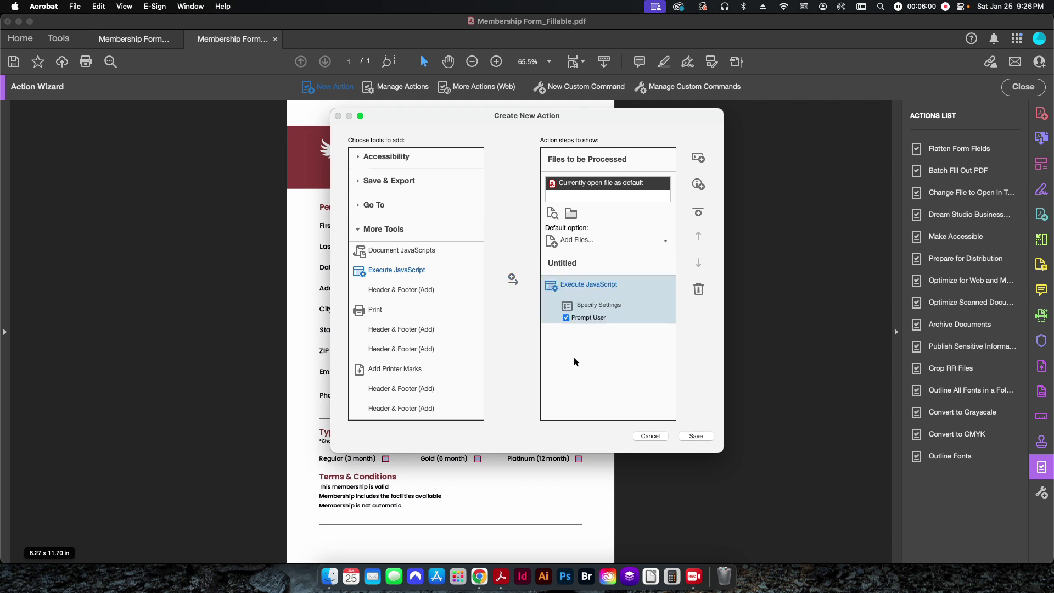
{"action": "left_click", "coordinate": [565, 317]}
{"action": "left_click", "coordinate": [591, 305]}
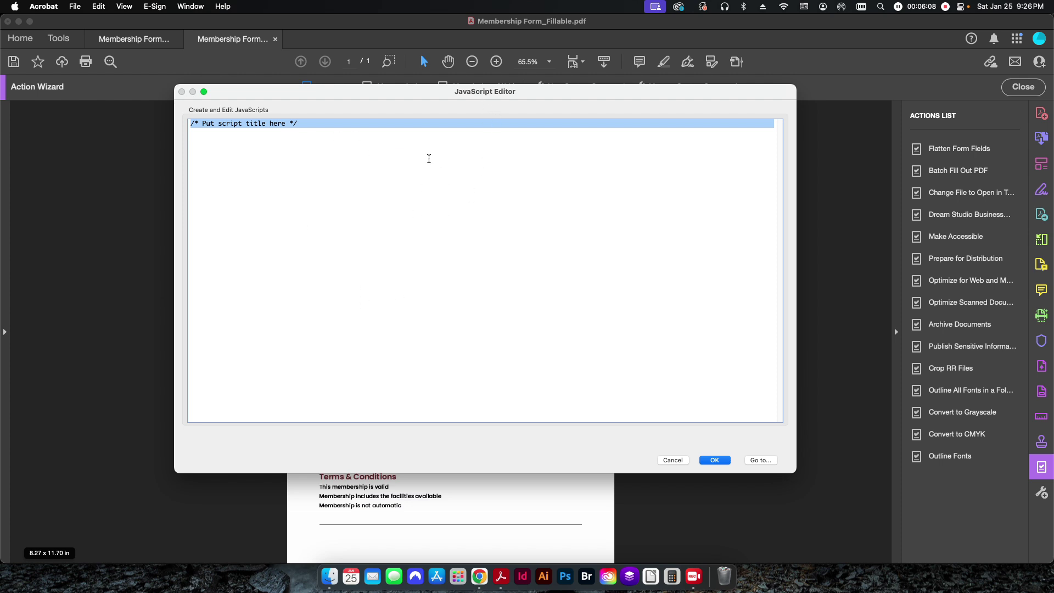
Switch to Finder and open Bulk Data Import.js from the Acrobat Data Merge folder in TextEdit
{"action": "left_click", "coordinate": [328, 576]}
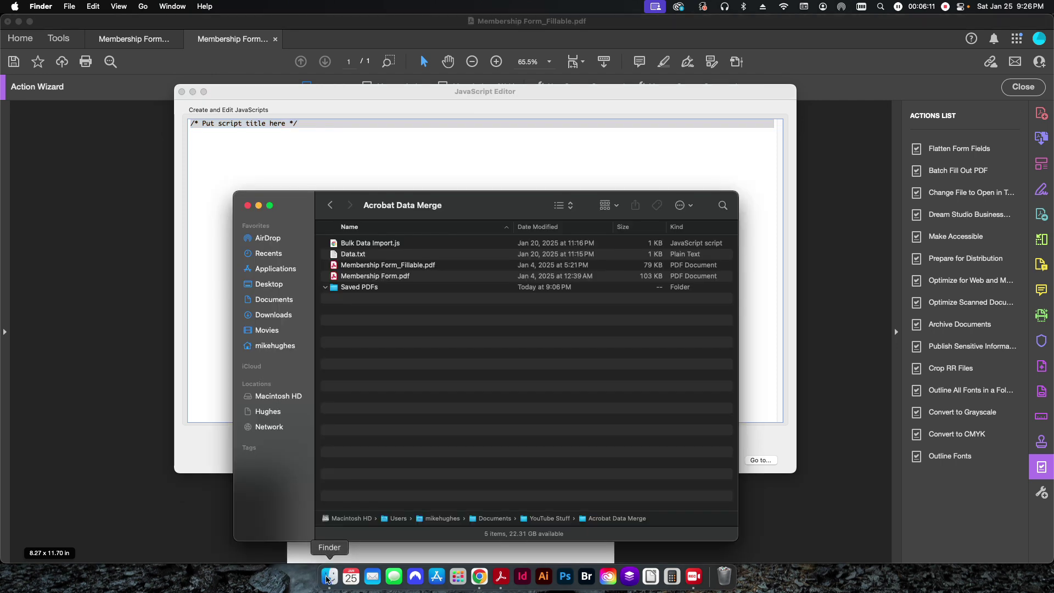
{"action": "left_click", "coordinate": [387, 246]}
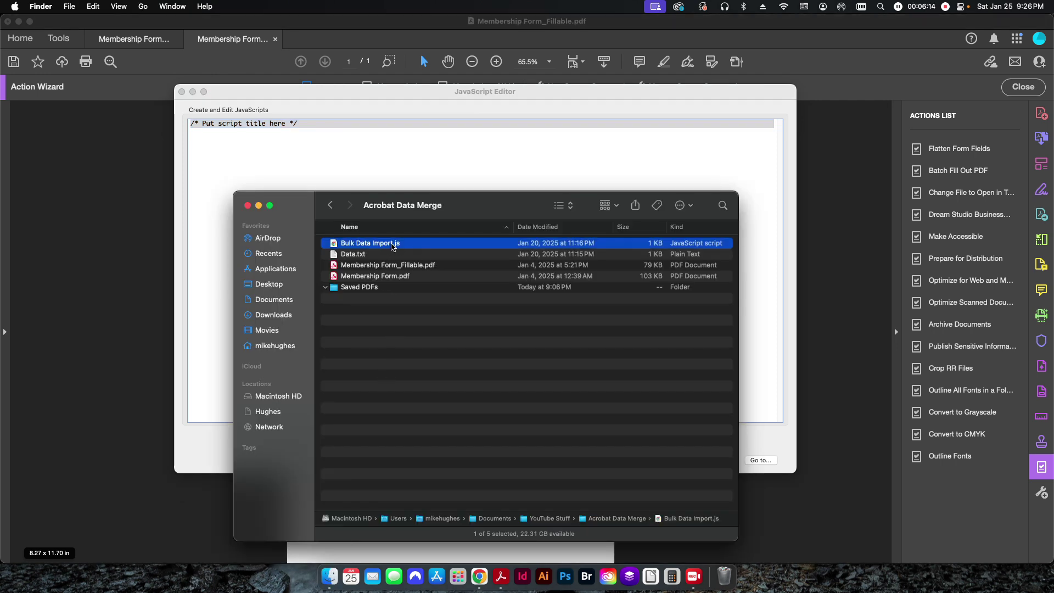
{"action": "right_click", "coordinate": [392, 246]}
{"action": "mouse_move", "coordinate": [433, 261]}
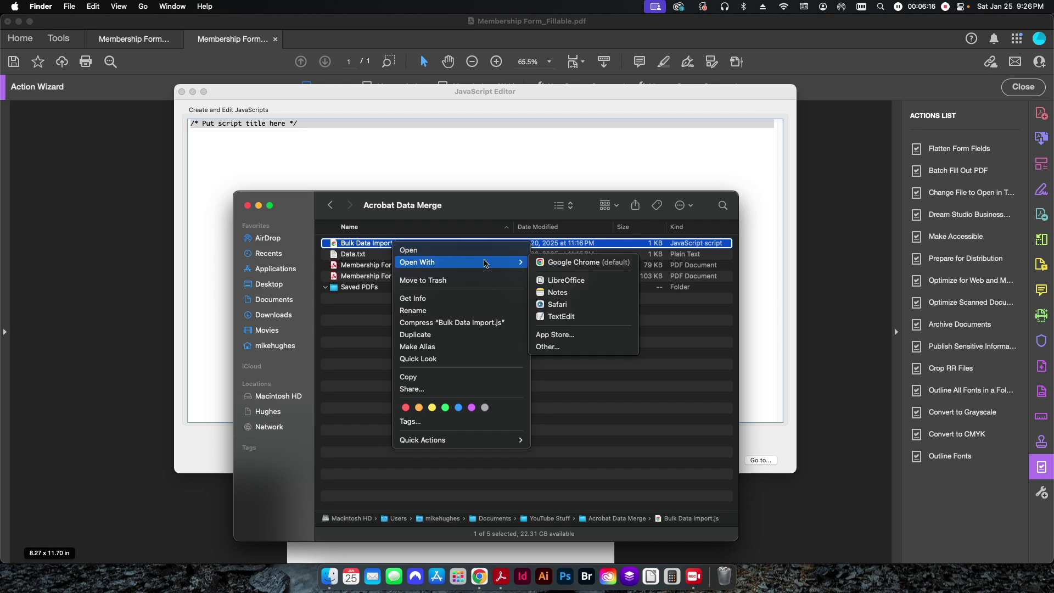
{"action": "left_click", "coordinate": [560, 317]}
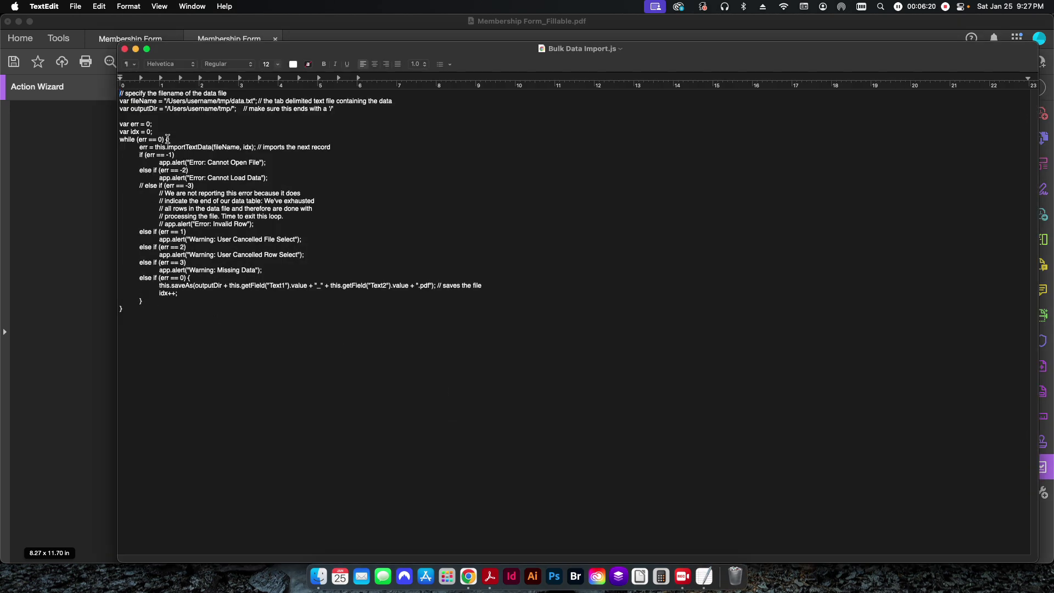
Copy the whole bulk import script and paste it over the placeholder in Acrobat's JavaScript Editor
{"action": "left_click_drag", "start_coordinate": [134, 307], "coordinate": [104, 91]}
{"action": "key", "text": "super+c"}
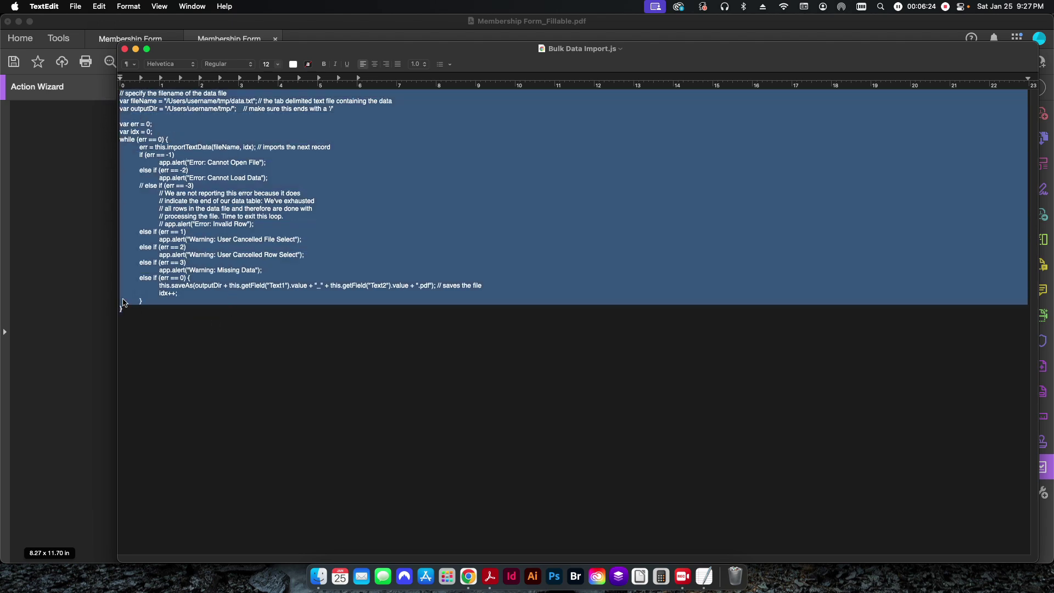
{"action": "left_click_drag", "start_coordinate": [122, 305], "coordinate": [265, 221]}
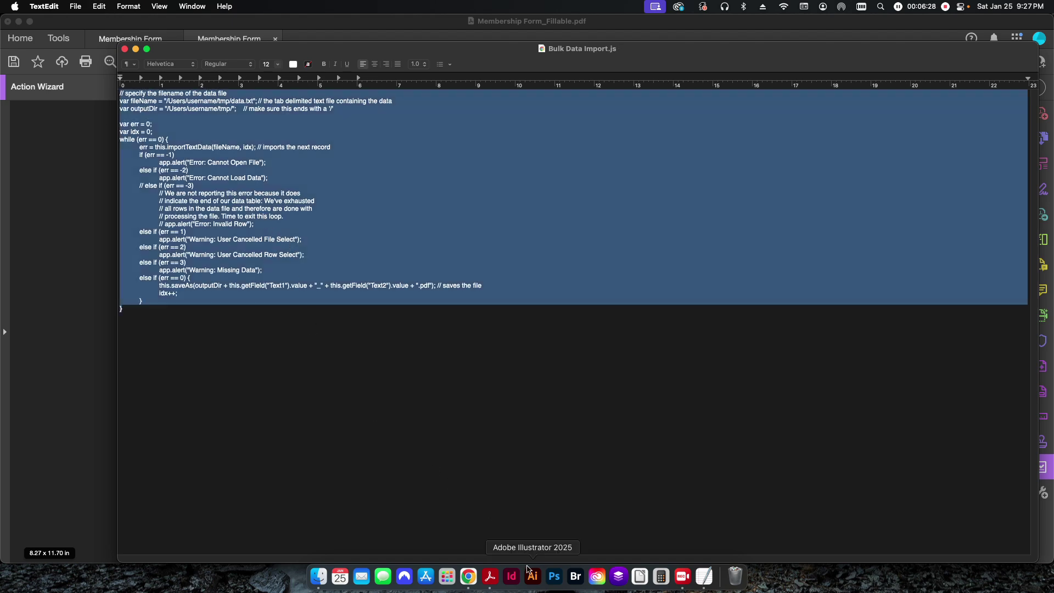
{"action": "left_click", "coordinate": [490, 576]}
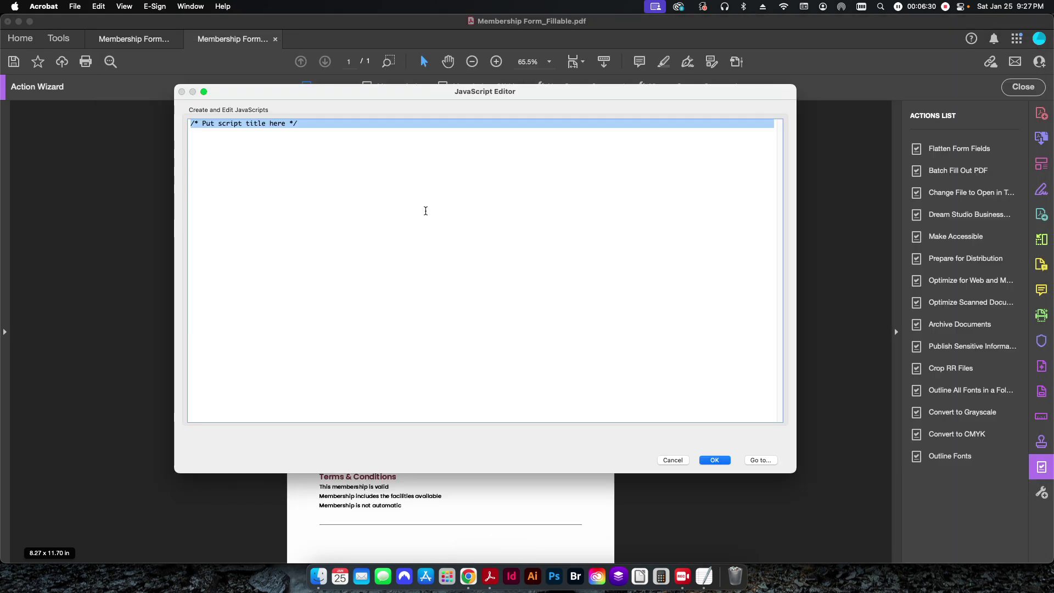
{"action": "key", "text": "super+v"}
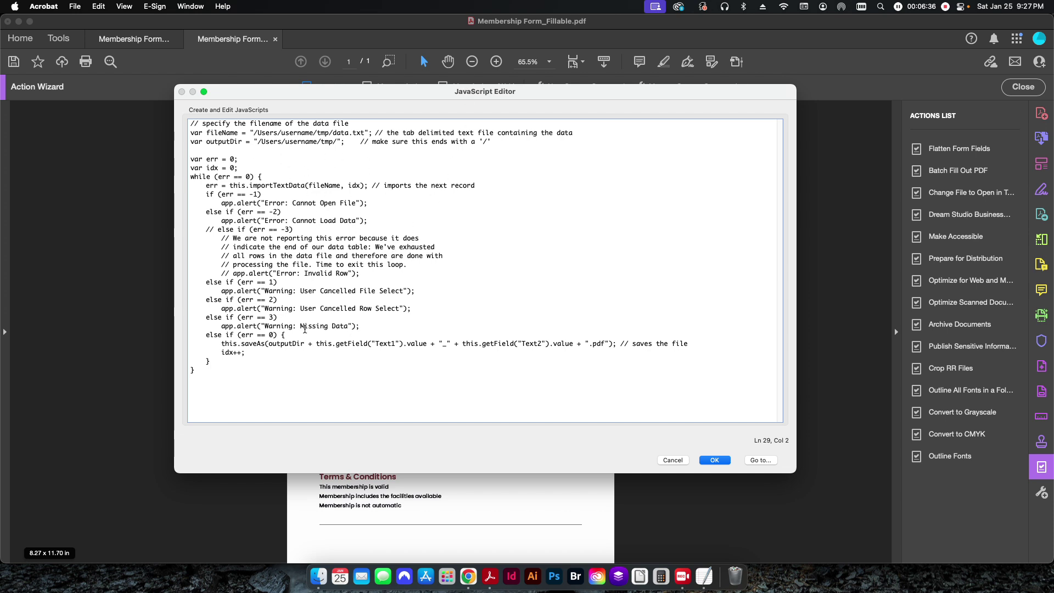
View the Batch-Import Excel Data into PDF Forms article in Chrome, and return to Acrobat's JavaScript Editor
{"action": "left_click", "coordinate": [468, 576]}
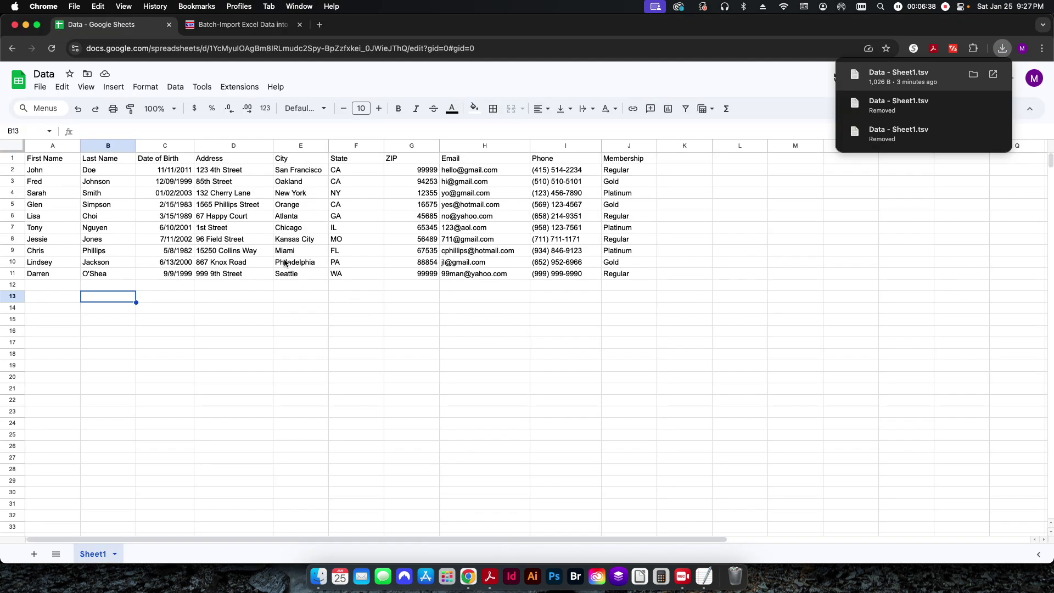
{"action": "left_click", "coordinate": [241, 24]}
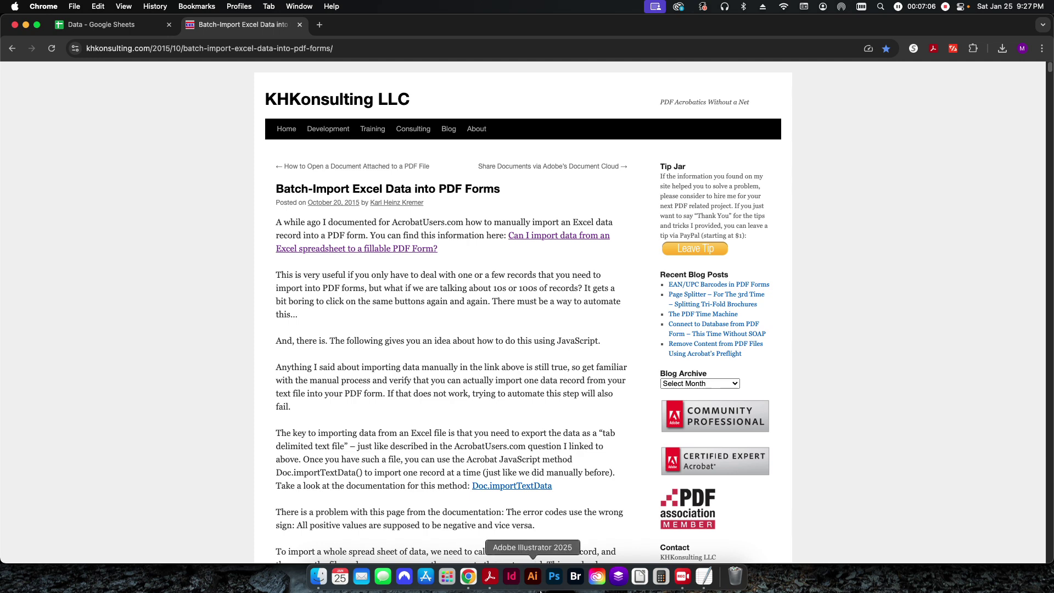
{"action": "left_click", "coordinate": [490, 576]}
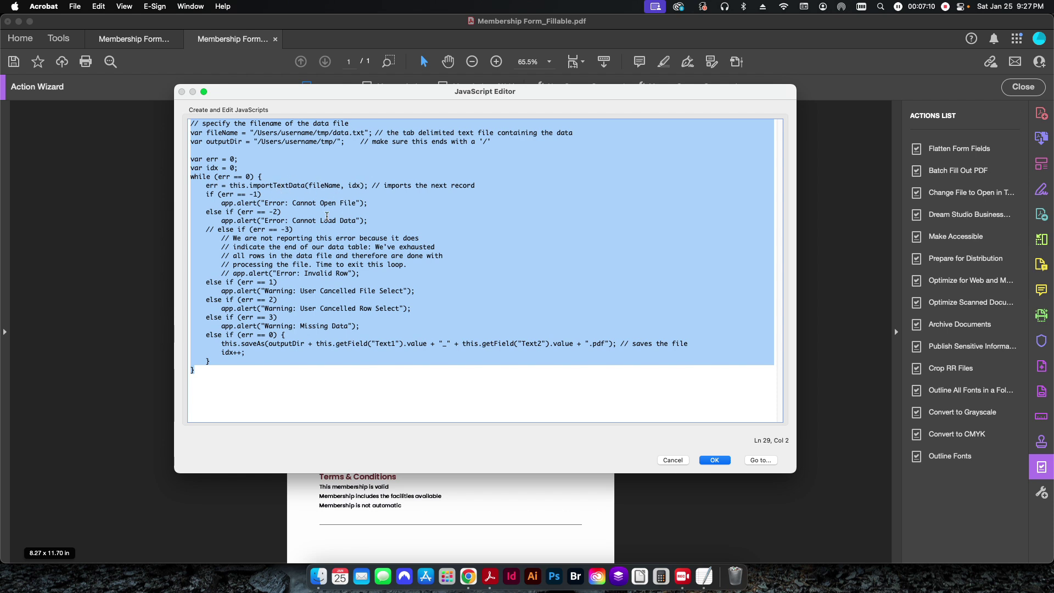
Capitalize the data file's name as Data.txt in the script's fileName line
{"action": "left_click", "coordinate": [309, 142]}
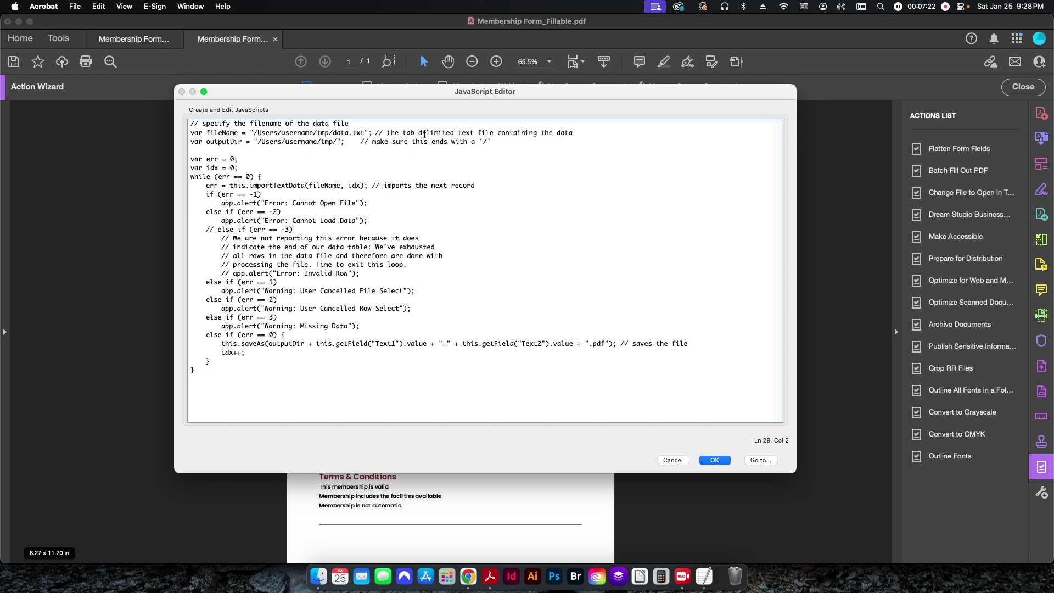
{"action": "left_click", "coordinate": [332, 132]}
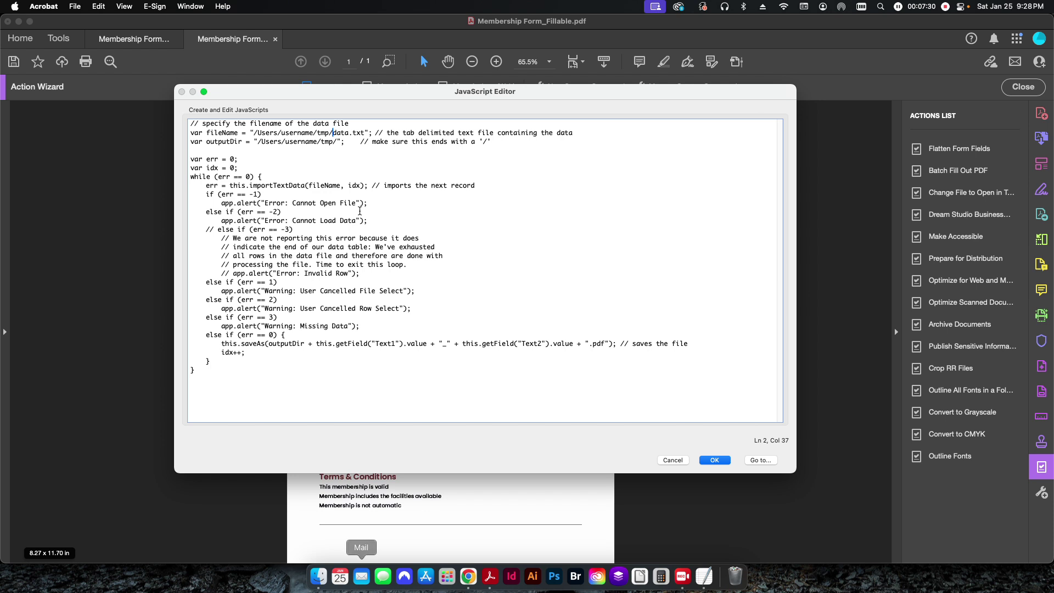
{"action": "key", "text": "Delete"}
{"action": "type", "text": "D"}
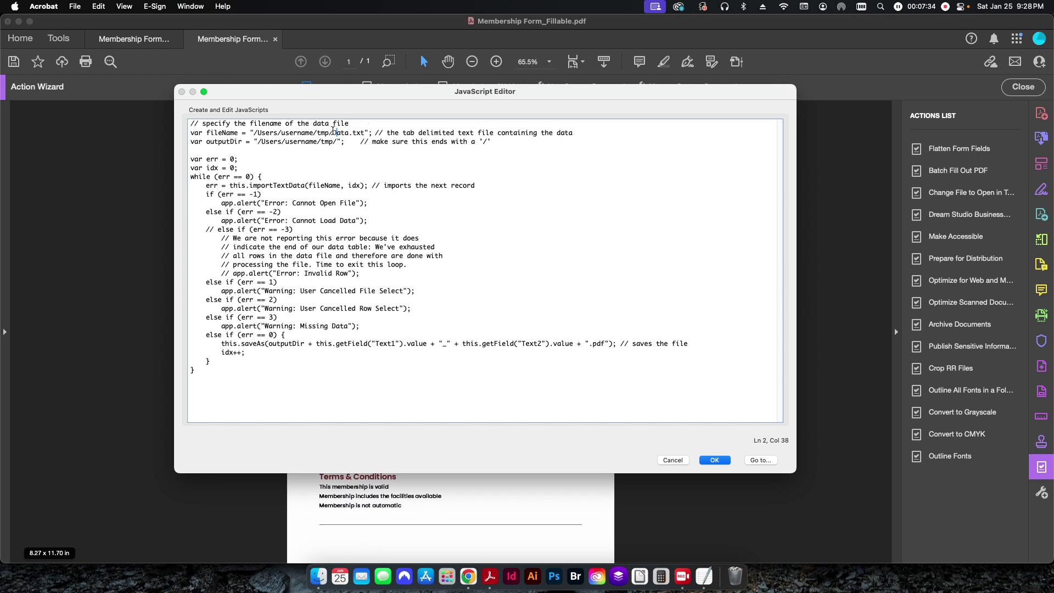
Show the file info for Data.txt in Finder and copy its full folder location for the script's file path
{"action": "left_click_drag", "start_coordinate": [331, 134], "coordinate": [253, 134]}
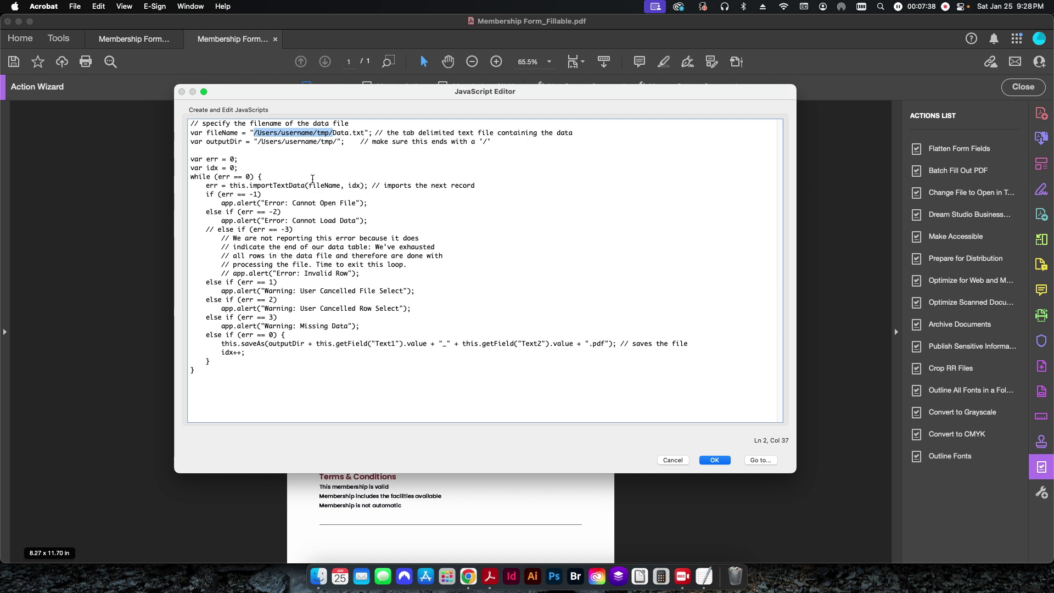
{"action": "left_click", "coordinate": [318, 576]}
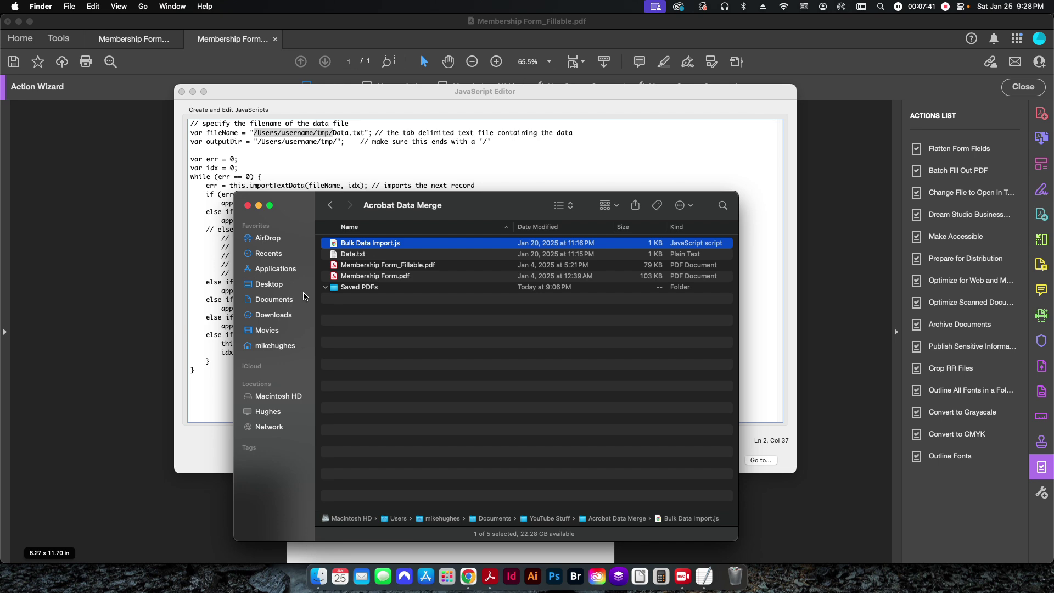
{"action": "right_click", "coordinate": [350, 255]}
{"action": "left_click", "coordinate": [385, 309]}
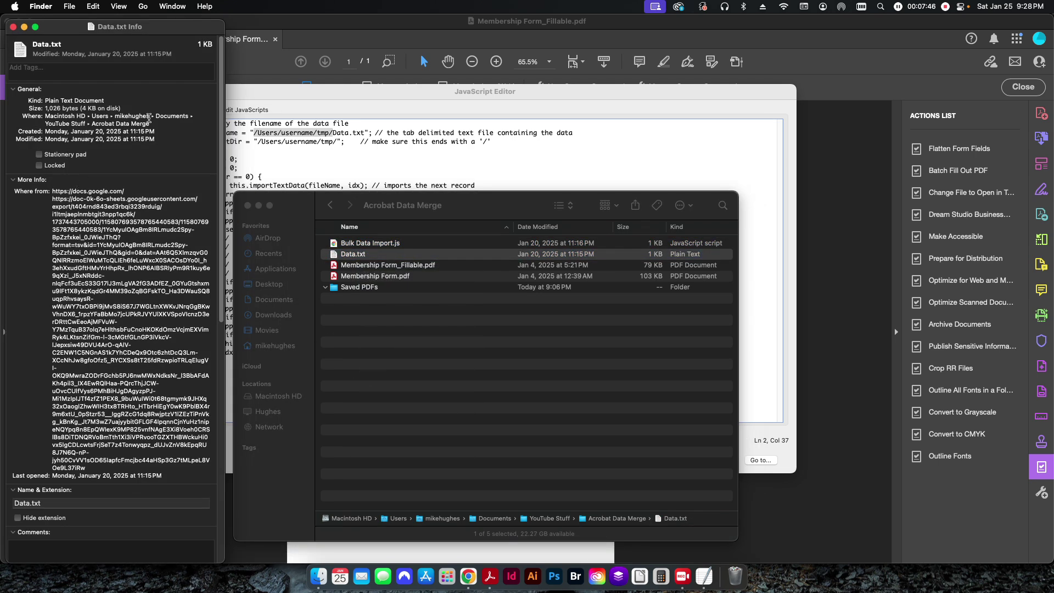
{"action": "left_click_drag", "start_coordinate": [144, 121], "coordinate": [45, 116]}
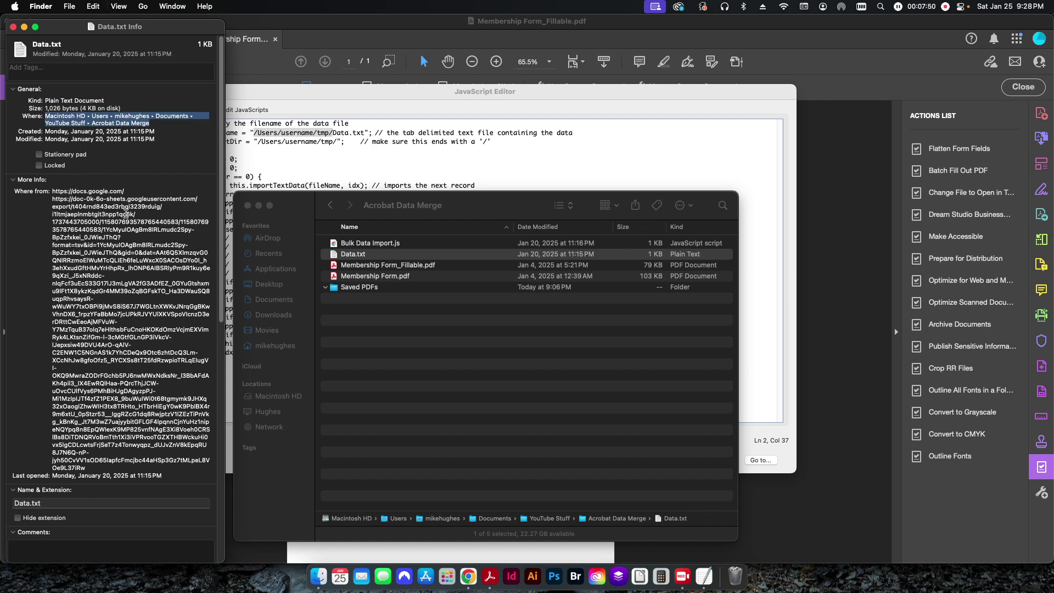
Return to Acrobat's JavaScript Editor and replace the placeholder folder before Data.txt in the fileName line with the copied folder path plus a slash
{"action": "left_click", "coordinate": [488, 576]}
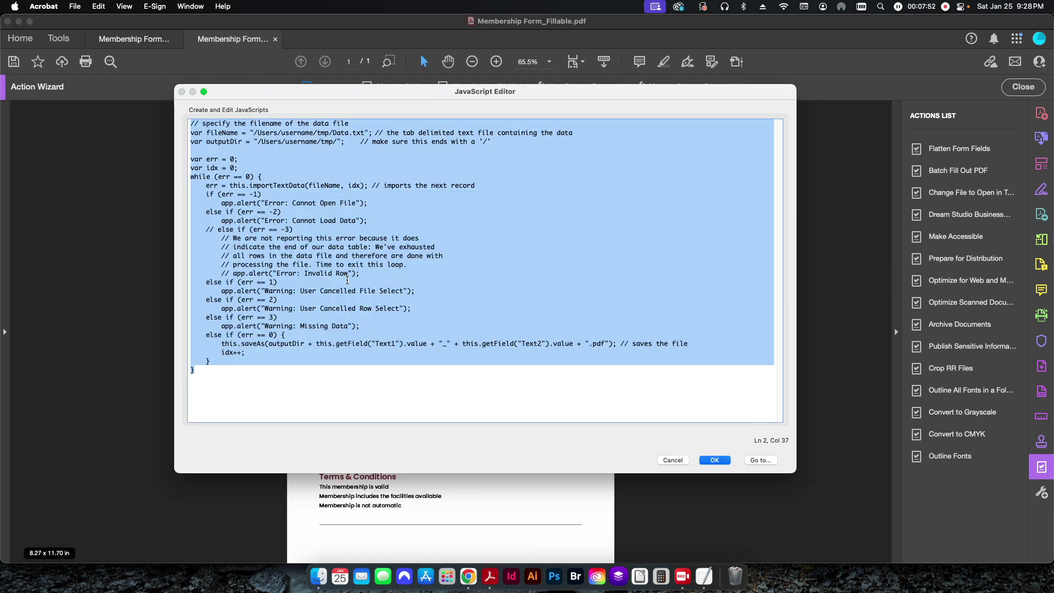
{"action": "left_click", "coordinate": [332, 133]}
{"action": "left_click_drag", "start_coordinate": [332, 132], "coordinate": [254, 132]}
{"action": "type", "text": "/Users/mikehughes/Documents/YouTube Stuff/Acrobat Data Merge"}
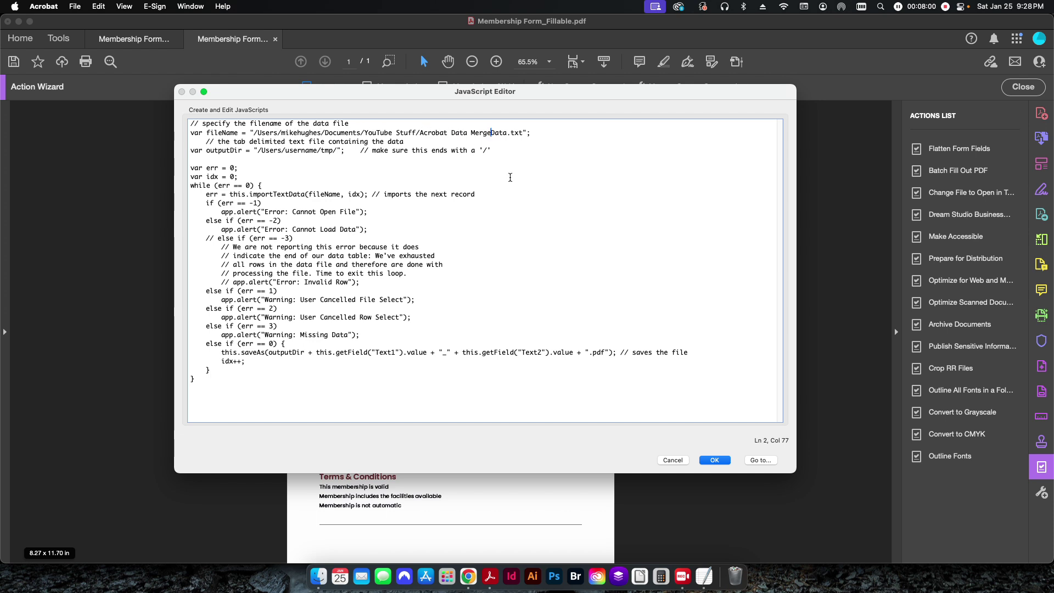
{"action": "type", "text": "/"}
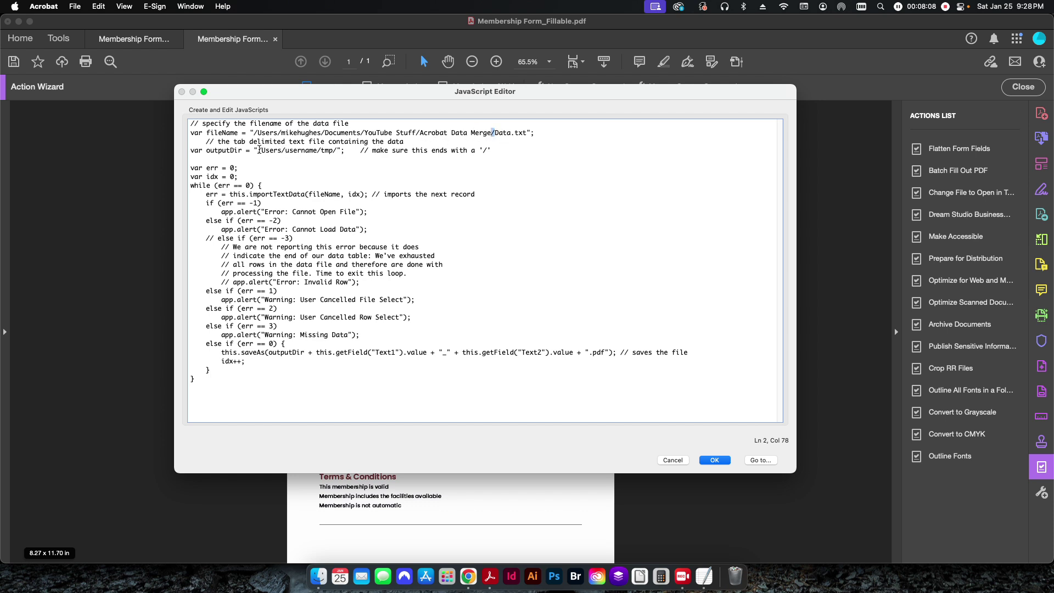
Replace the placeholder path in the script's outputDir line with the copied Acrobat Data Merge folder path, ending with a slash
{"action": "left_click_drag", "start_coordinate": [337, 150], "coordinate": [259, 154]}
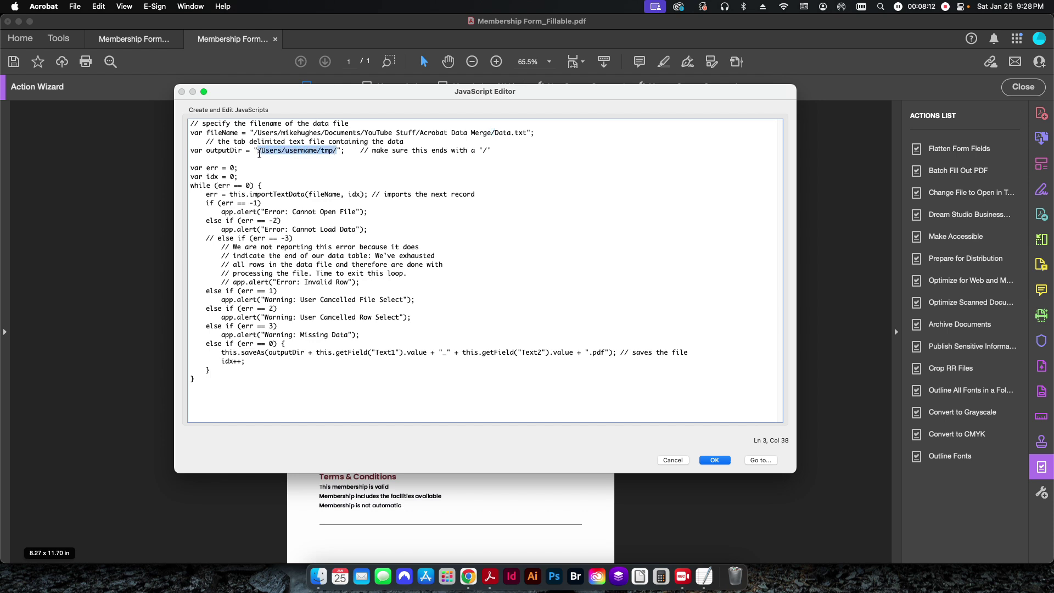
{"action": "type", "text": "/Users/mikehughes/Documents/YouTube Stuff/Acrobat Data Merge"}
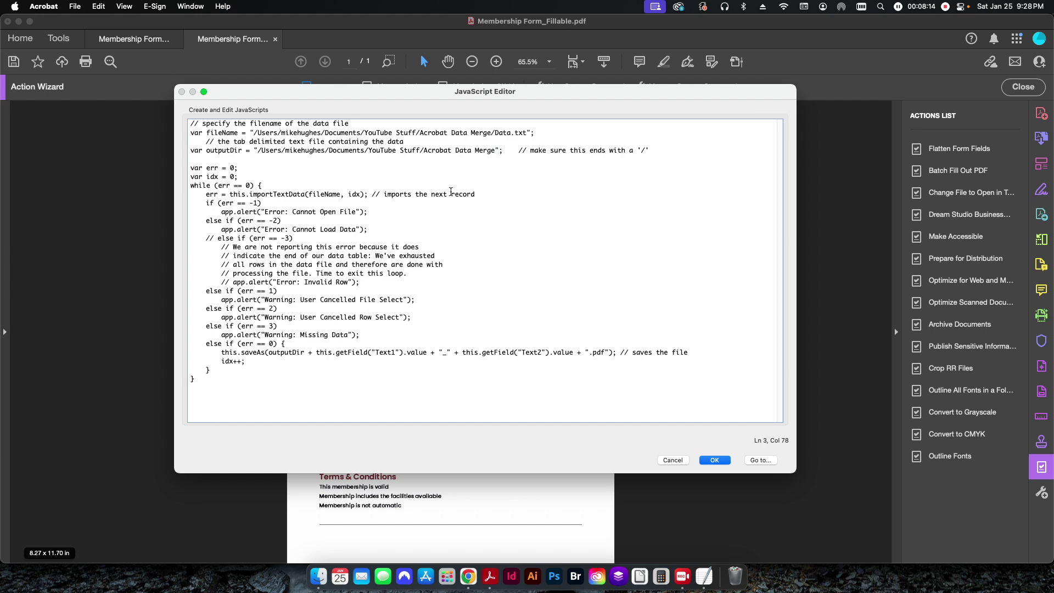
{"action": "type", "text": "/"}
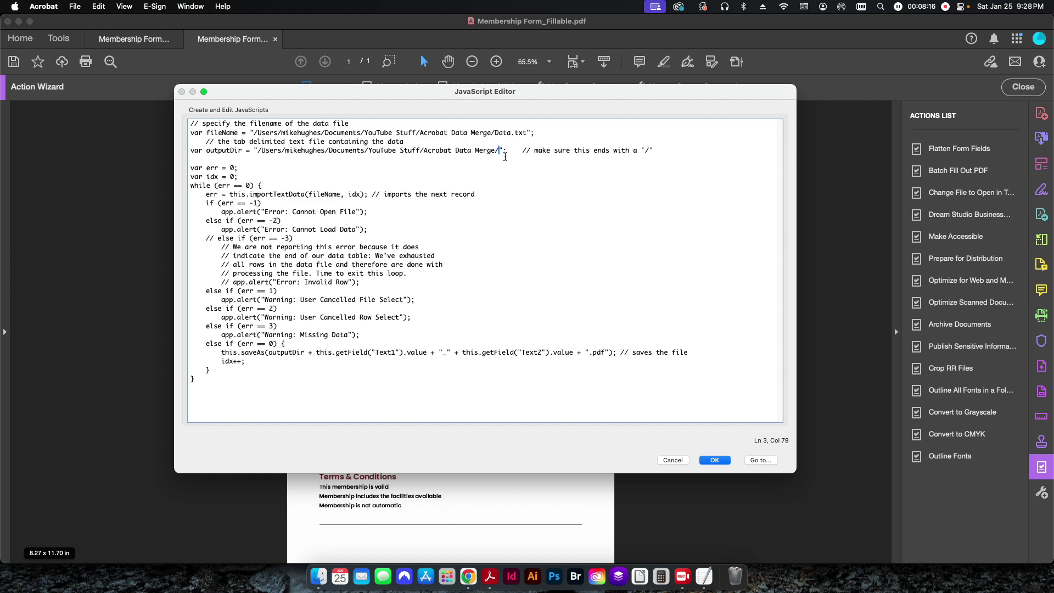
Close the file info in Finder, check the output subfolder's name, and append Saved PDFs/ to the script's outputDir path
{"action": "left_click", "coordinate": [319, 576]}
{"action": "left_click", "coordinate": [13, 27]}
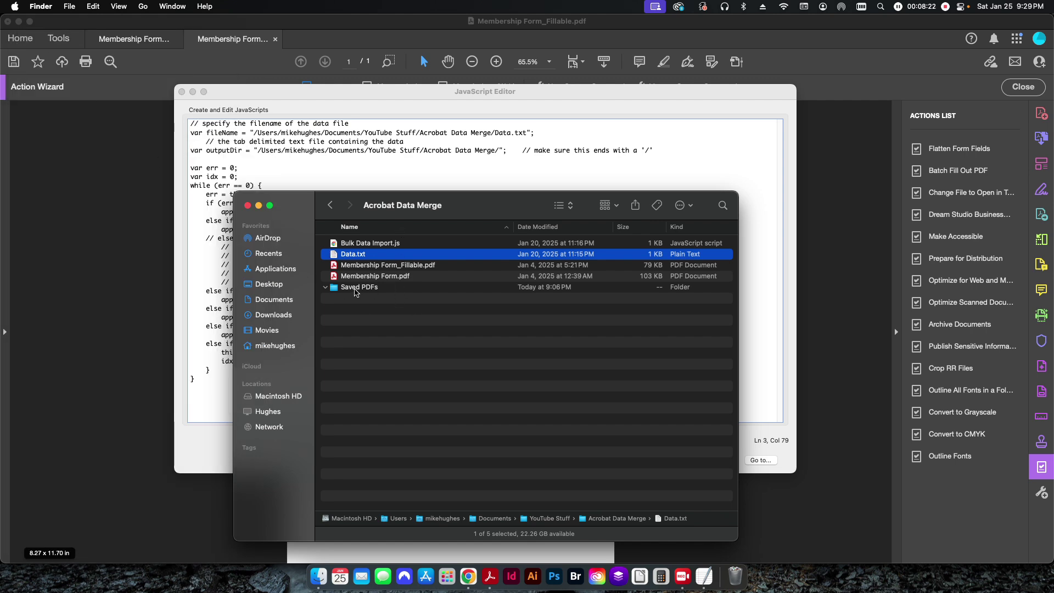
{"action": "left_click", "coordinate": [493, 163]}
{"action": "key", "text": "super+a"}
{"action": "left_click", "coordinate": [497, 151]}
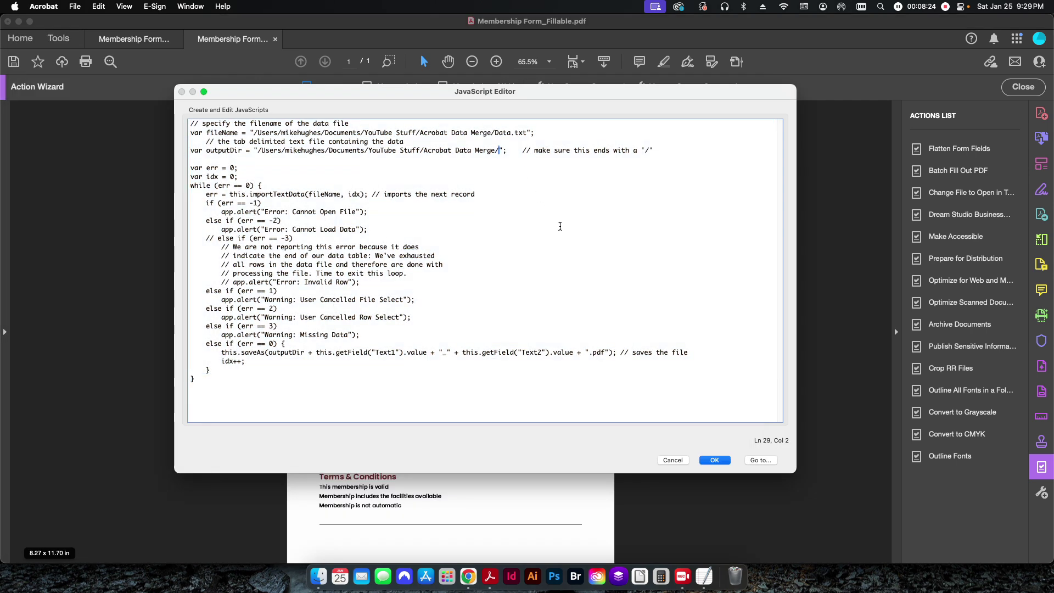
{"action": "type", "text": "Saved PDFs"}
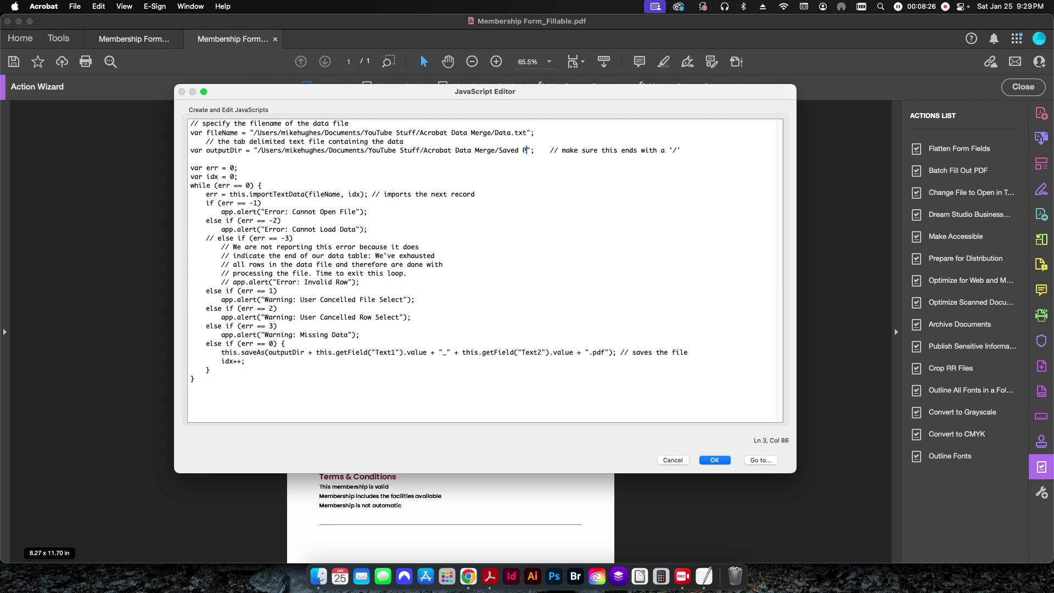
{"action": "type", "text": "/"}
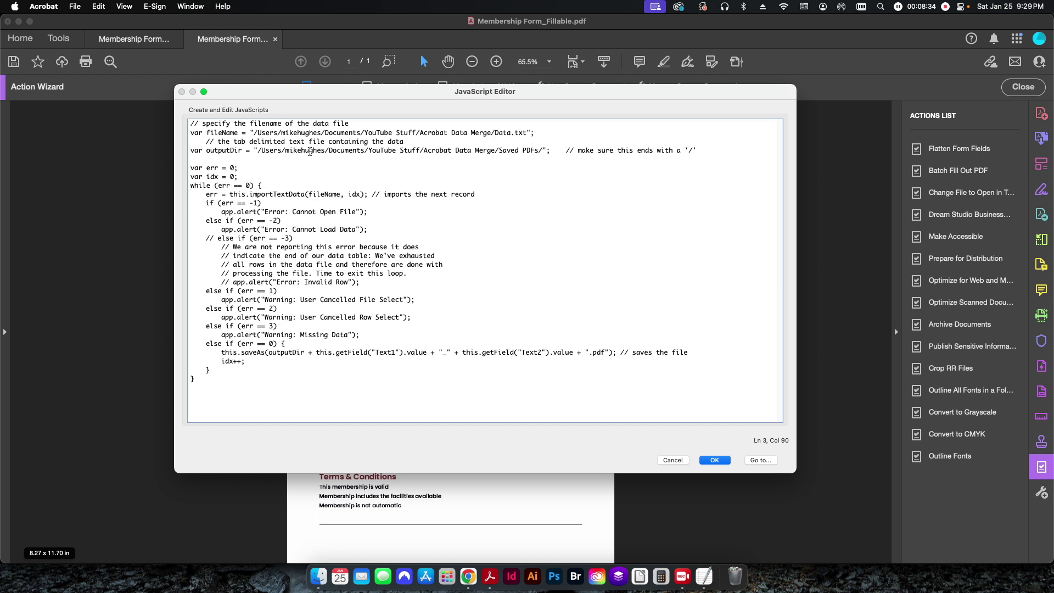
Review the data file path and the output folder path in the script
{"action": "left_click_drag", "start_coordinate": [265, 132], "coordinate": [516, 134]}
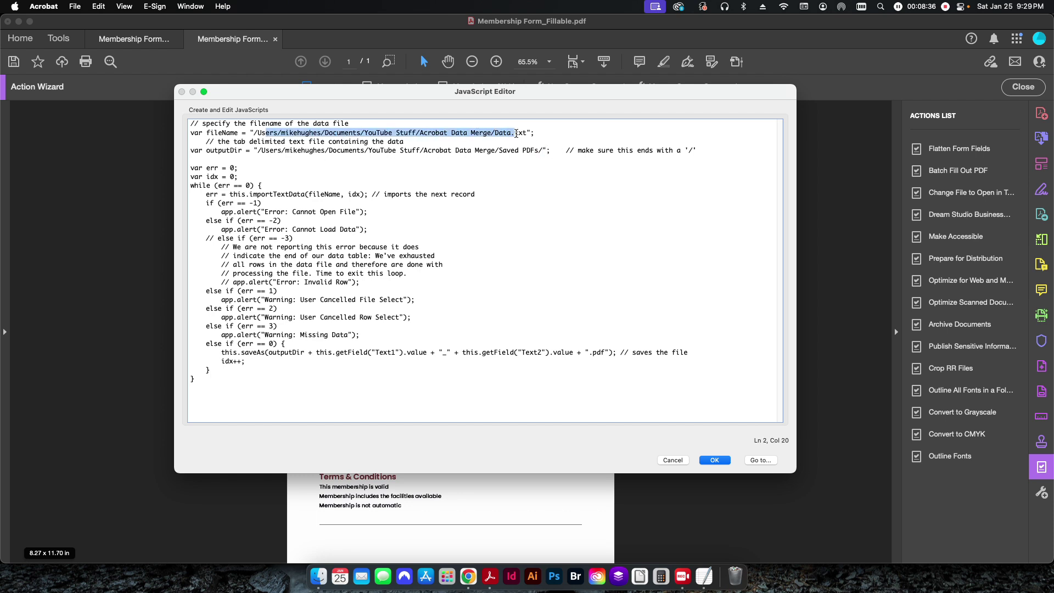
{"action": "left_click_drag", "start_coordinate": [271, 150], "coordinate": [530, 151]}
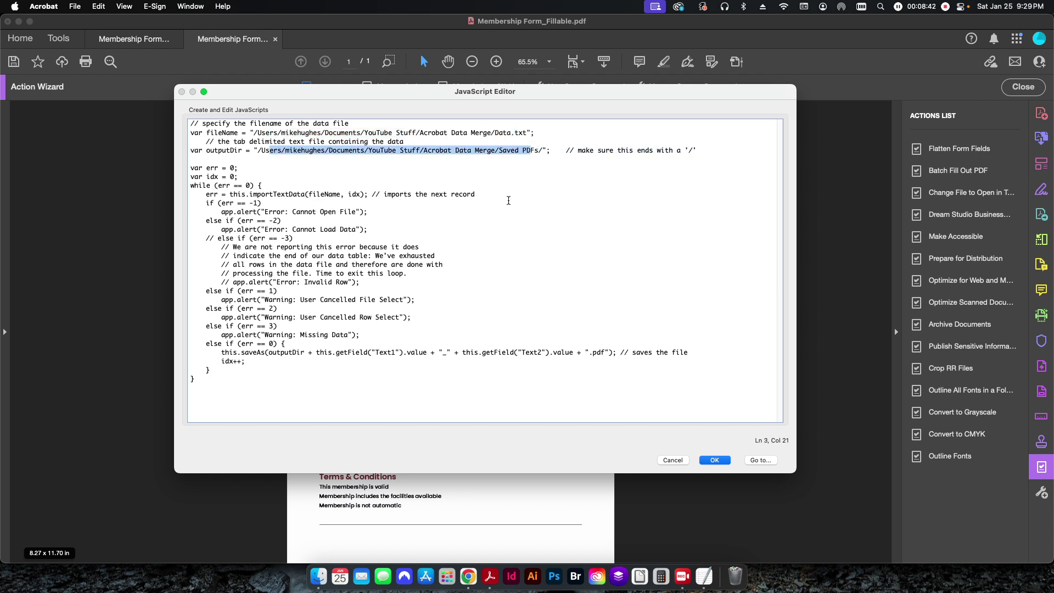
{"action": "left_click", "coordinate": [511, 150]}
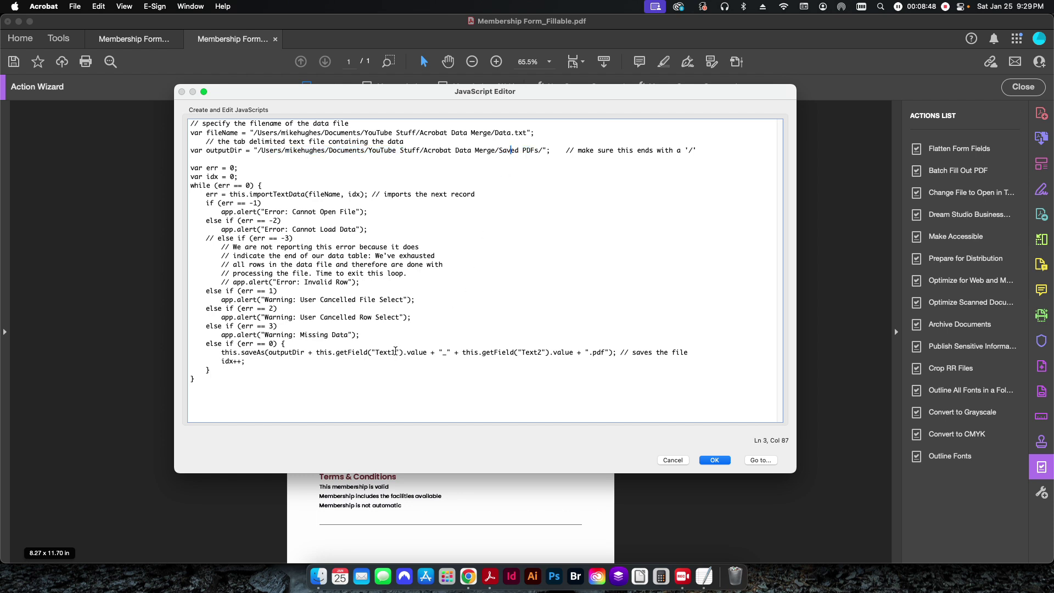
Locate the Text1 placeholder in the saveAs line and look up the matching column header in the Data spreadsheet in Chrome
{"action": "left_click_drag", "start_coordinate": [395, 351], "coordinate": [370, 352]}
{"action": "left_click", "coordinate": [399, 369]}
{"action": "left_click", "coordinate": [395, 353]}
{"action": "left_click", "coordinate": [470, 585]}
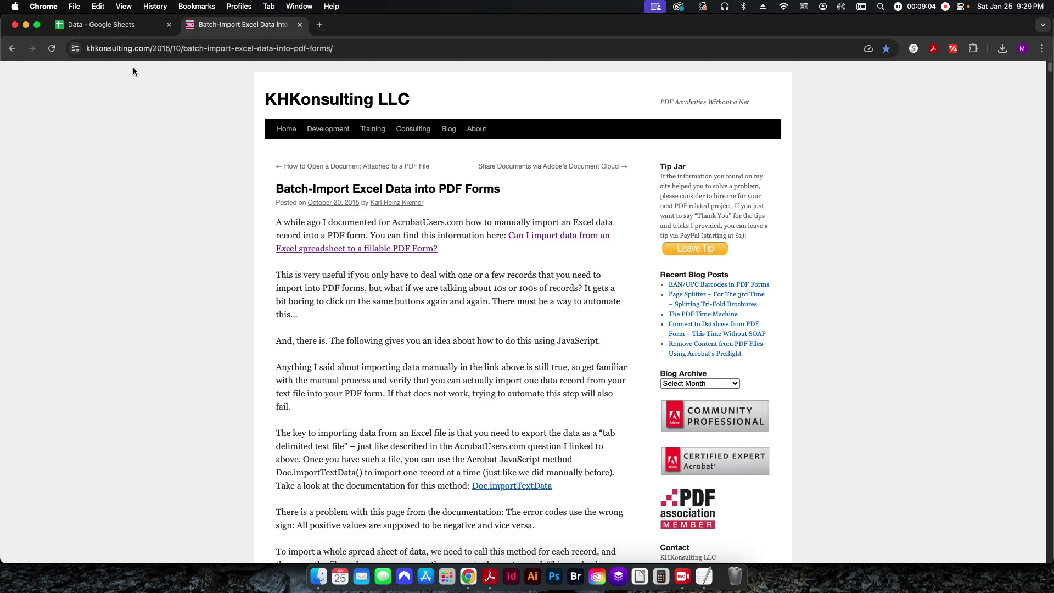
{"action": "left_click", "coordinate": [103, 25]}
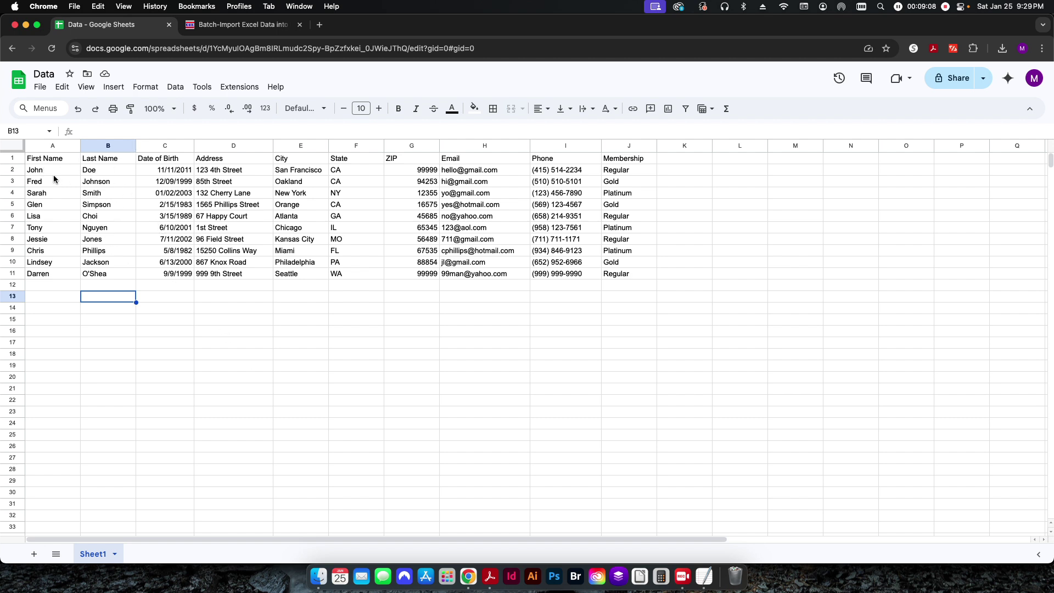
{"action": "left_click", "coordinate": [44, 160]}
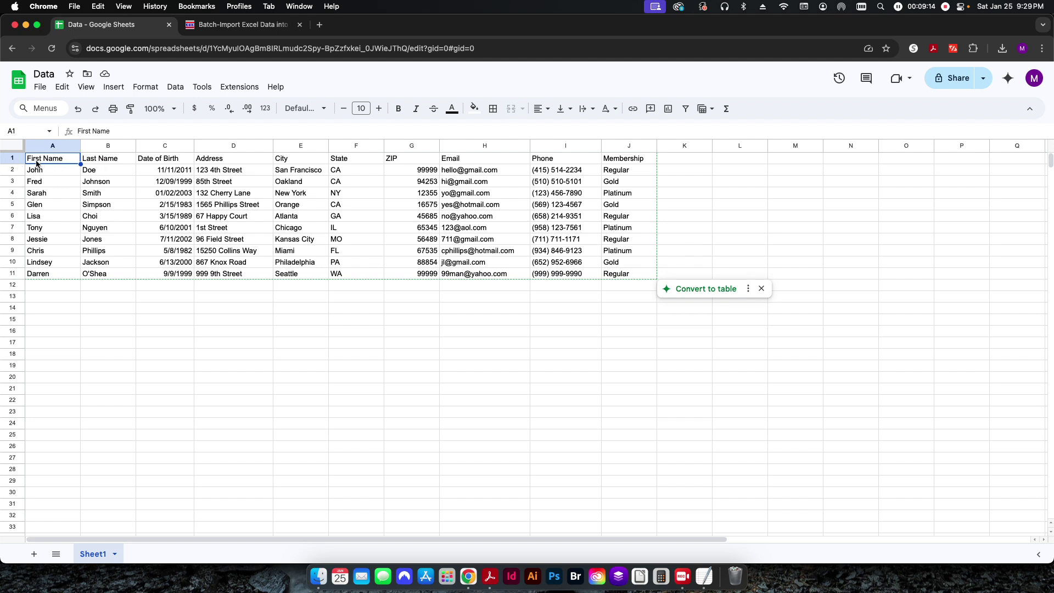
Back in Acrobat's JavaScript Editor, replace the Text1 field name in the saveAs line with First Name
{"action": "left_click", "coordinate": [490, 577]}
{"action": "left_click", "coordinate": [397, 352]}
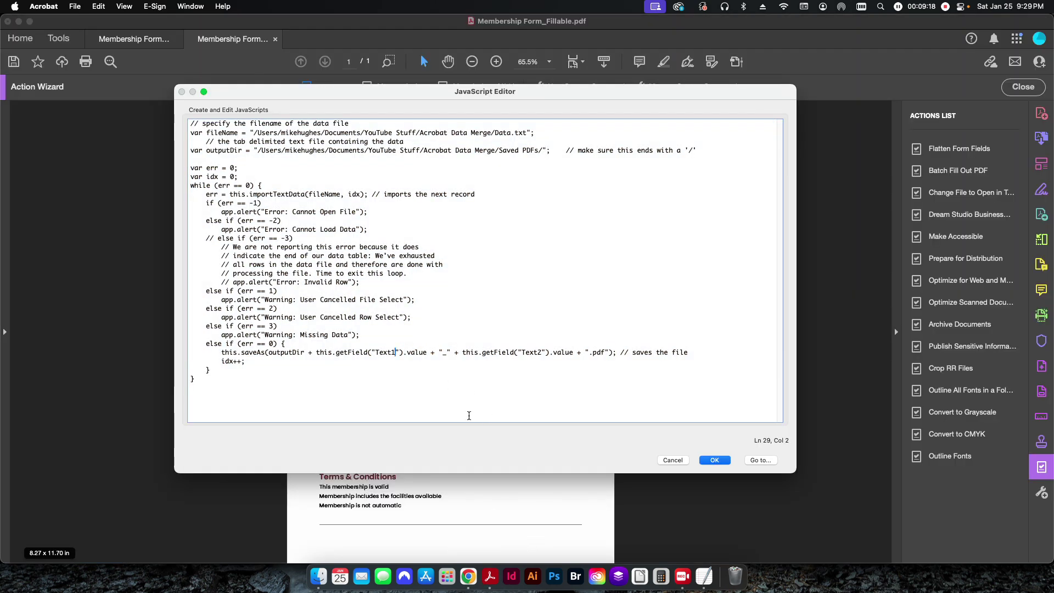
{"action": "key", "text": "BackSpace"}
{"action": "key", "text": "BackSpace"}
{"action": "key", "text": "BackSpace"}
{"action": "key", "text": "BackSpace"}
{"action": "type", "text": "irst "}
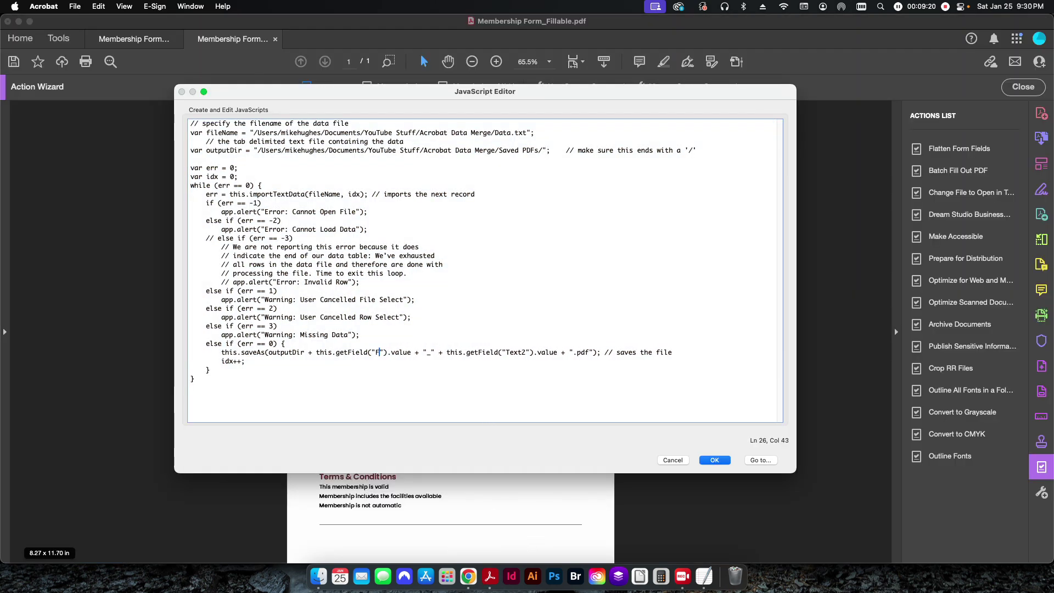
{"action": "type", "text": "Name"}
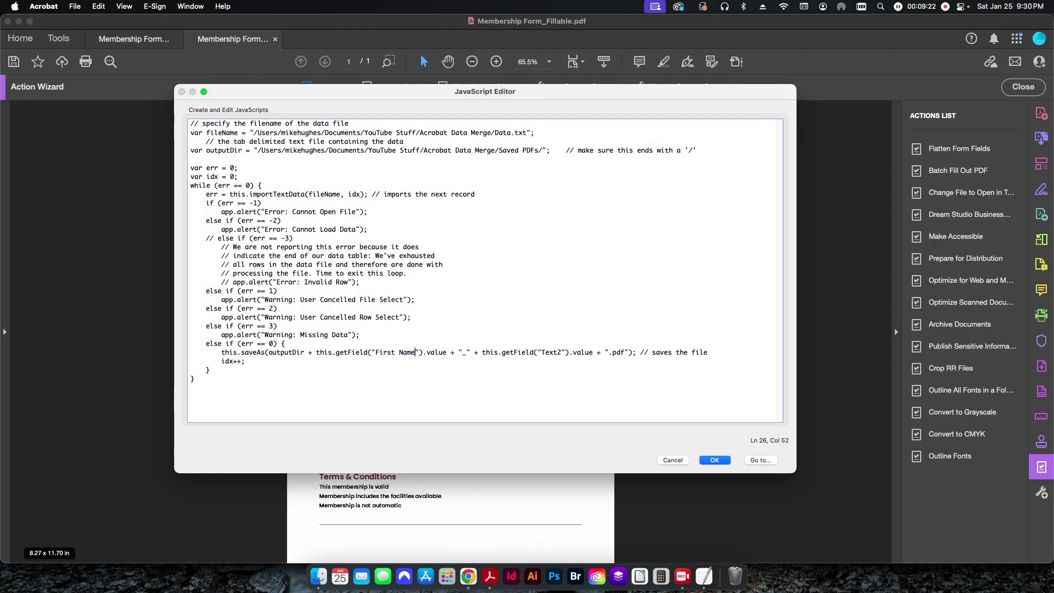
Replace the Text2 field name in the script's saveAs line with Last Name
{"action": "left_click", "coordinate": [565, 352]}
{"action": "key", "text": "BackSpace"}
{"action": "key", "text": "BackSpace"}
{"action": "key", "text": "BackSpace"}
{"action": "key", "text": "BackSpace"}
{"action": "key", "text": "BackSpace"}
{"action": "type", "text": "Last Name"}
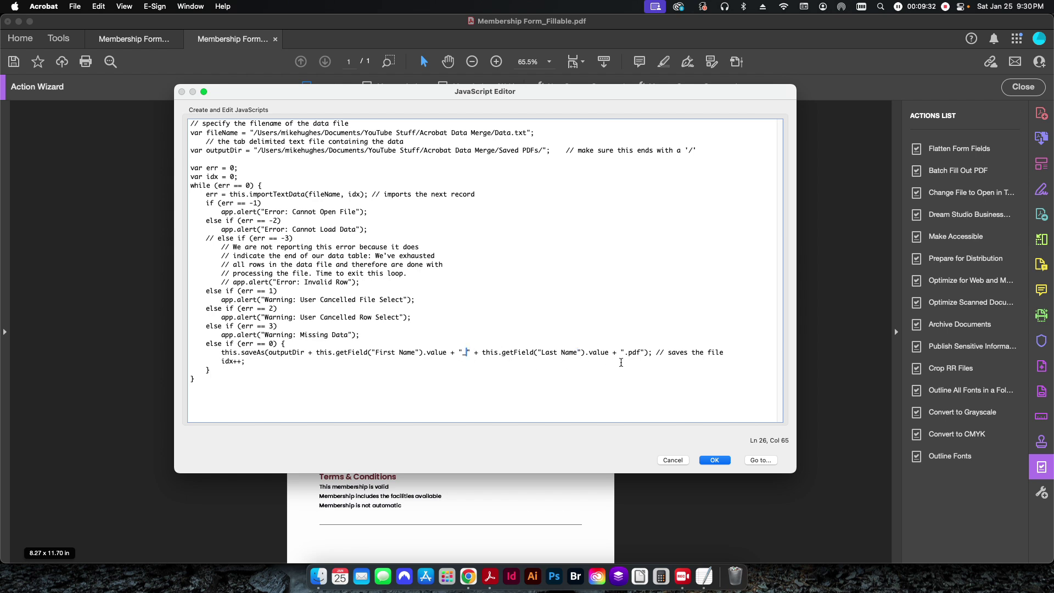
Accept the finished script and save the new action under the name Batch fill
{"action": "left_click_drag", "start_coordinate": [629, 352], "coordinate": [638, 352]}
{"action": "left_click", "coordinate": [593, 364]}
{"action": "left_click", "coordinate": [714, 460]}
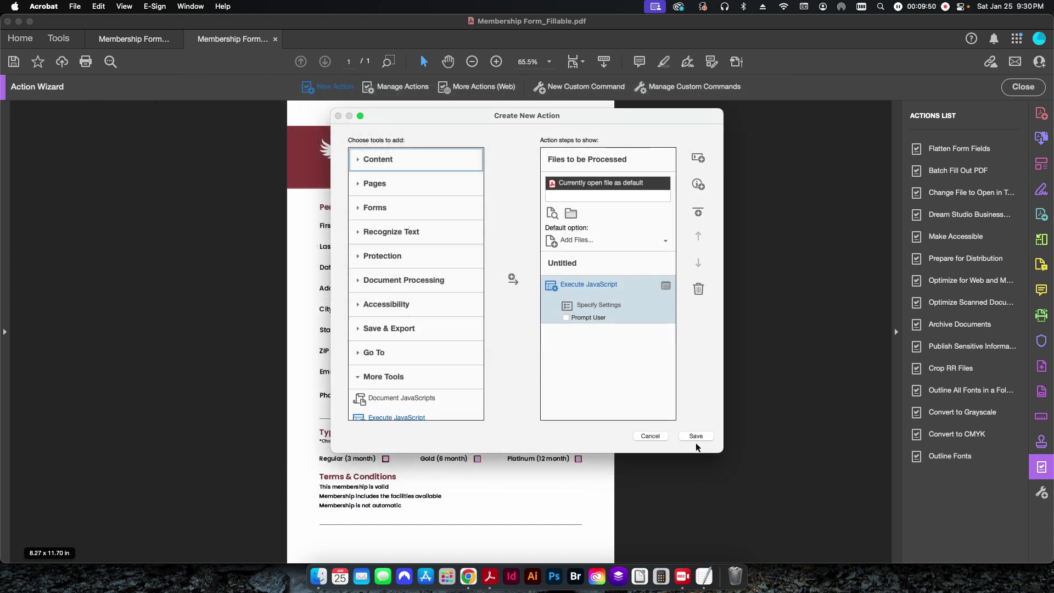
{"action": "left_click", "coordinate": [694, 435]}
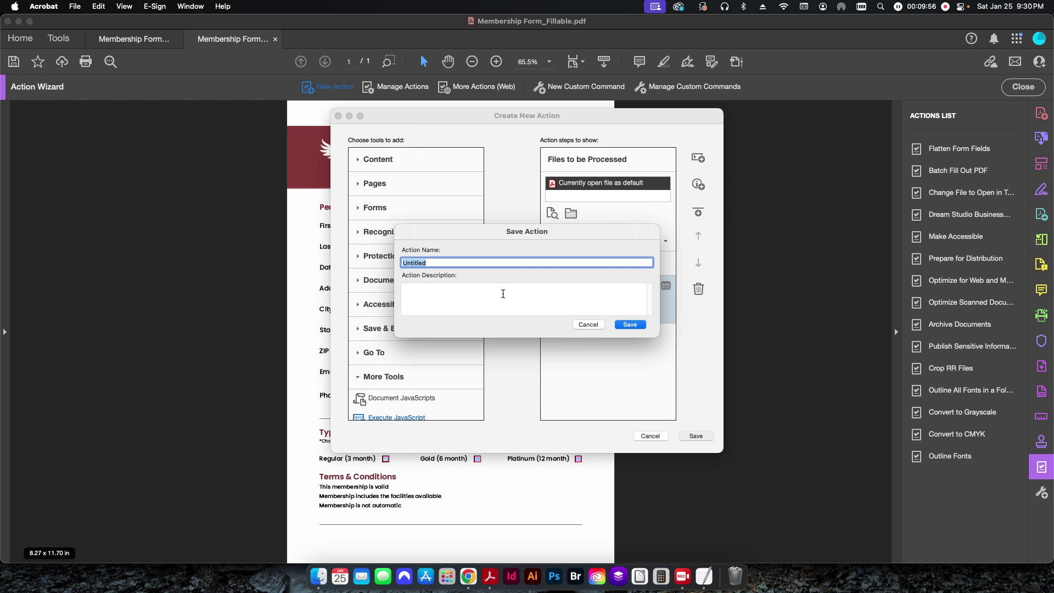
{"action": "type", "text": "Batch fill"}
{"action": "left_click", "coordinate": [630, 324]}
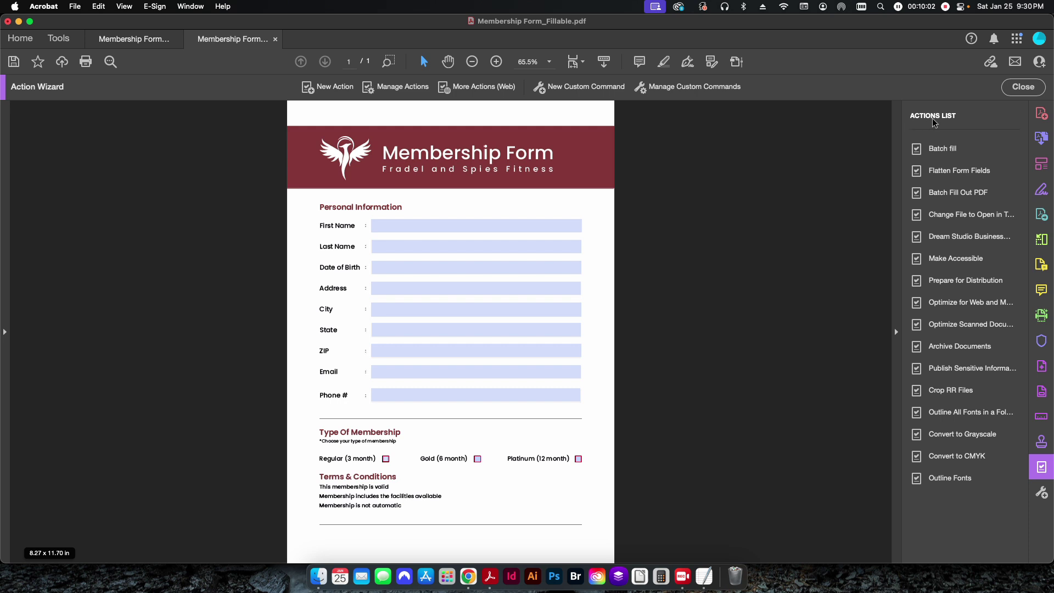
Run the Batch fill action on the open Membership Form_Fillable.pdf
{"action": "left_click", "coordinate": [941, 150]}
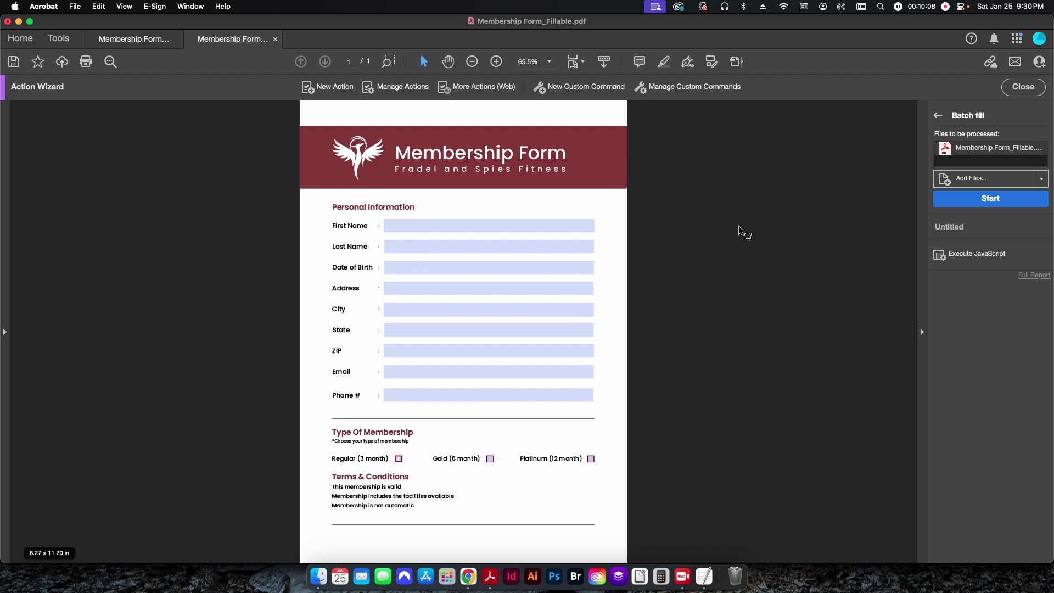
{"action": "left_click", "coordinate": [975, 204]}
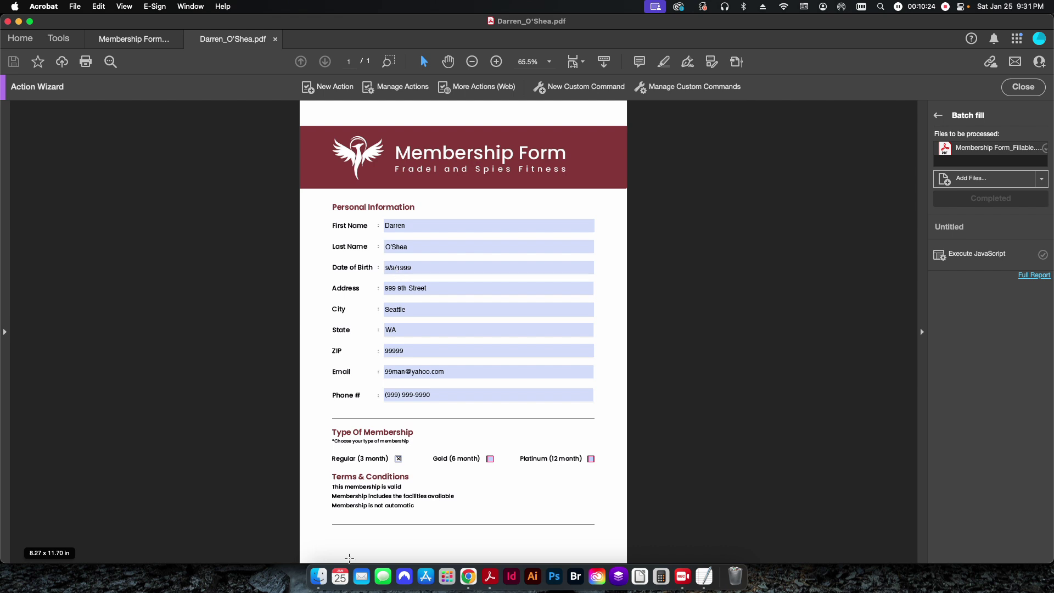
Inspect the generated files in Finder's Saved PDFs folder and view the fourth member's filled form in Acrobat
{"action": "left_click", "coordinate": [318, 576]}
{"action": "left_click", "coordinate": [363, 418]}
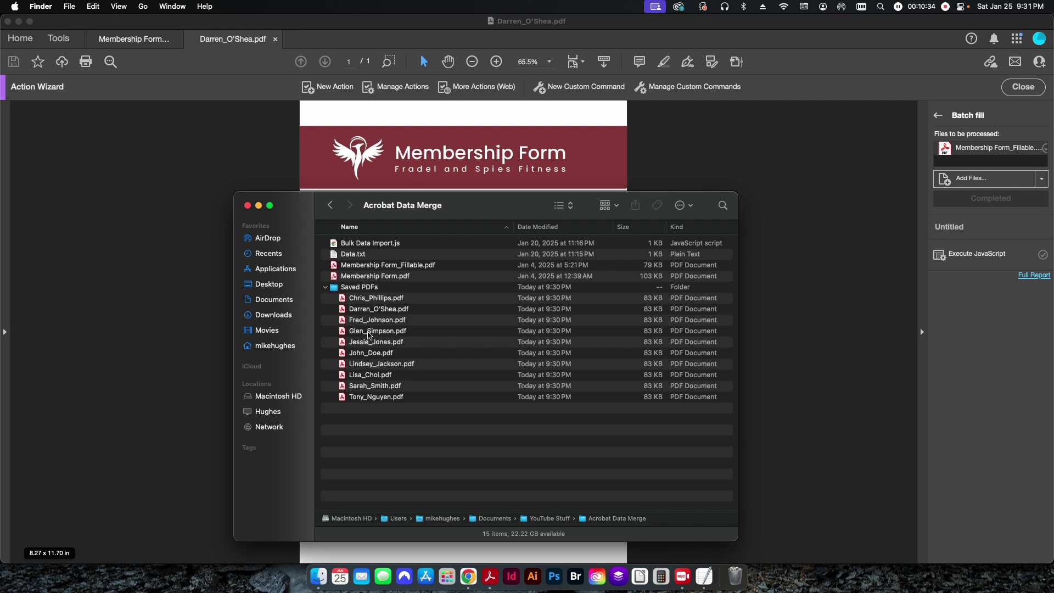
{"action": "double_click", "coordinate": [370, 331]}
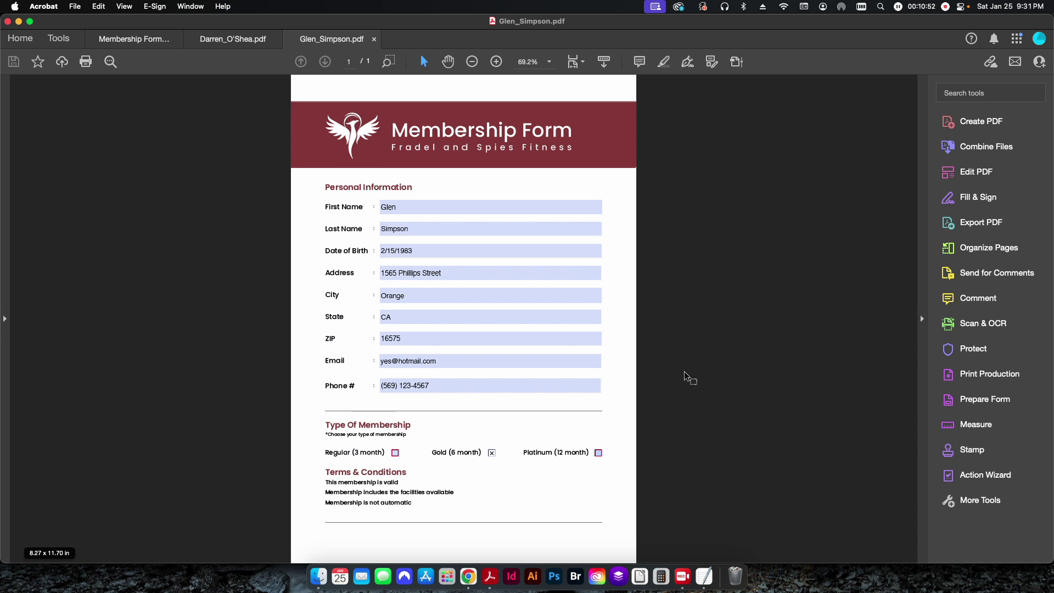
{"action": "left_click", "coordinate": [318, 577]}
{"action": "left_click", "coordinate": [373, 432]}
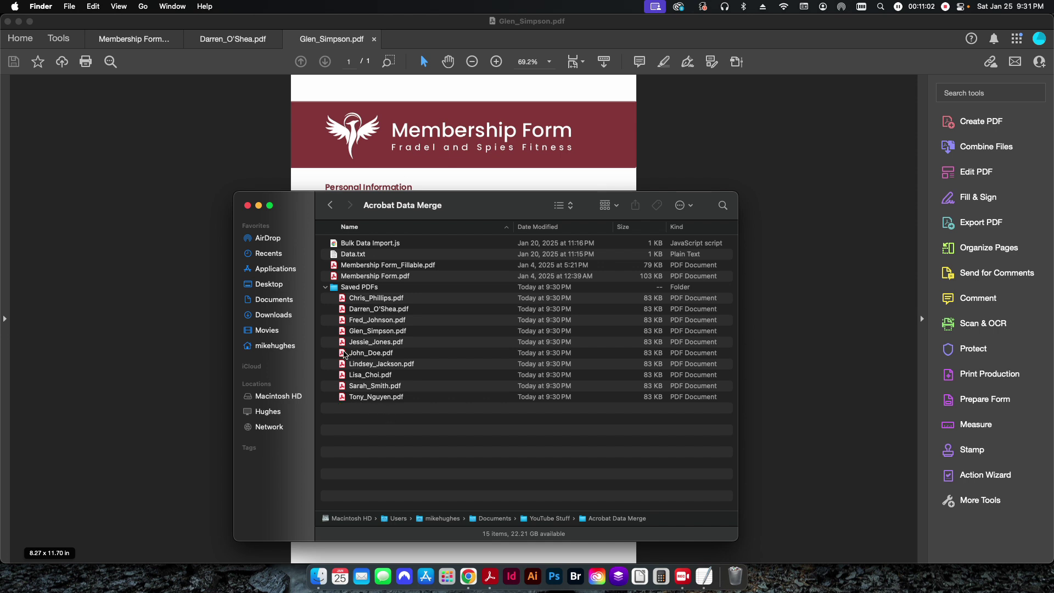
{"action": "left_click", "coordinate": [217, 371]}
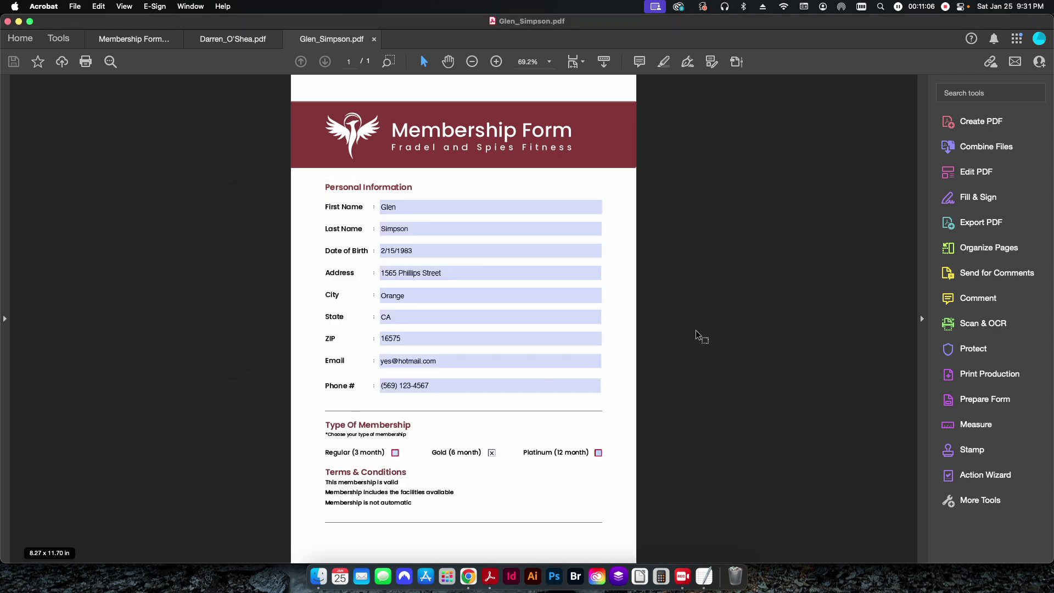